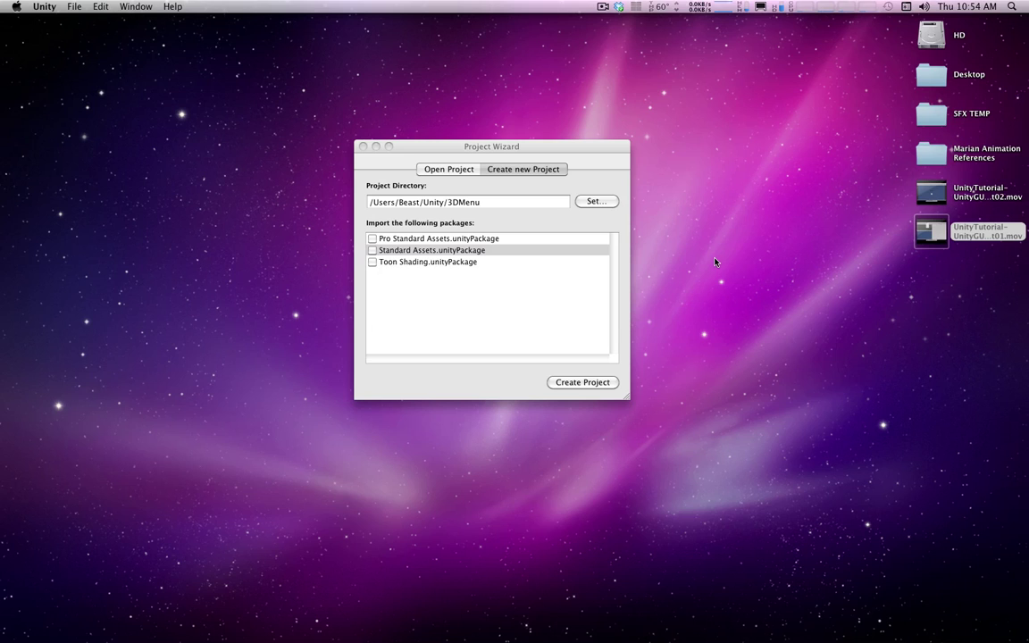
Switch to Chrome and watch the start of the "Unity3D menu" video as a reference, pausing it at 0:08.
left_click_drag(483, 152, 475, 150)
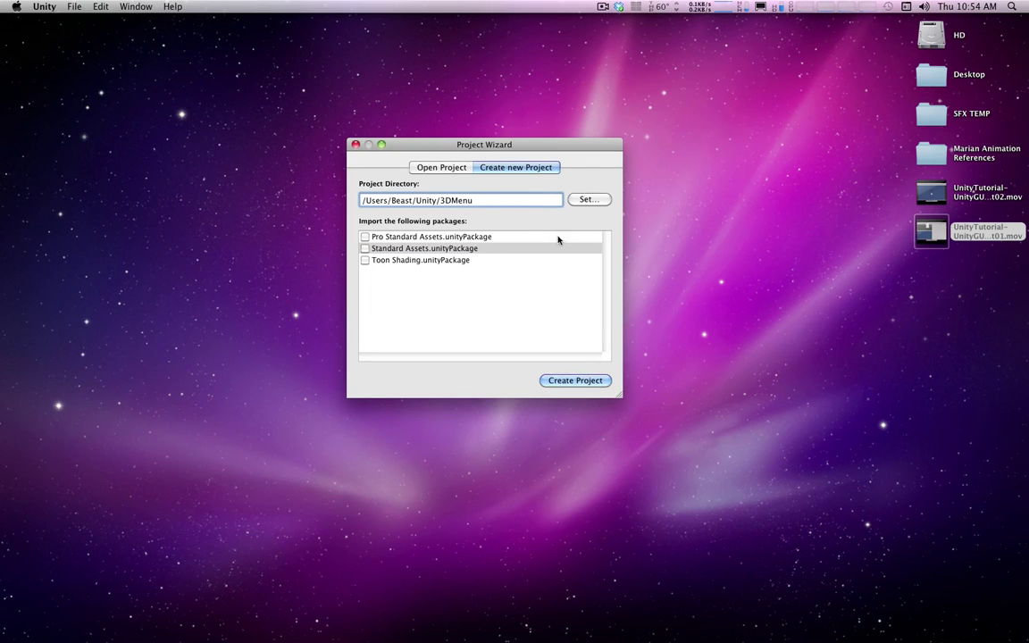
left_click(333, 617)
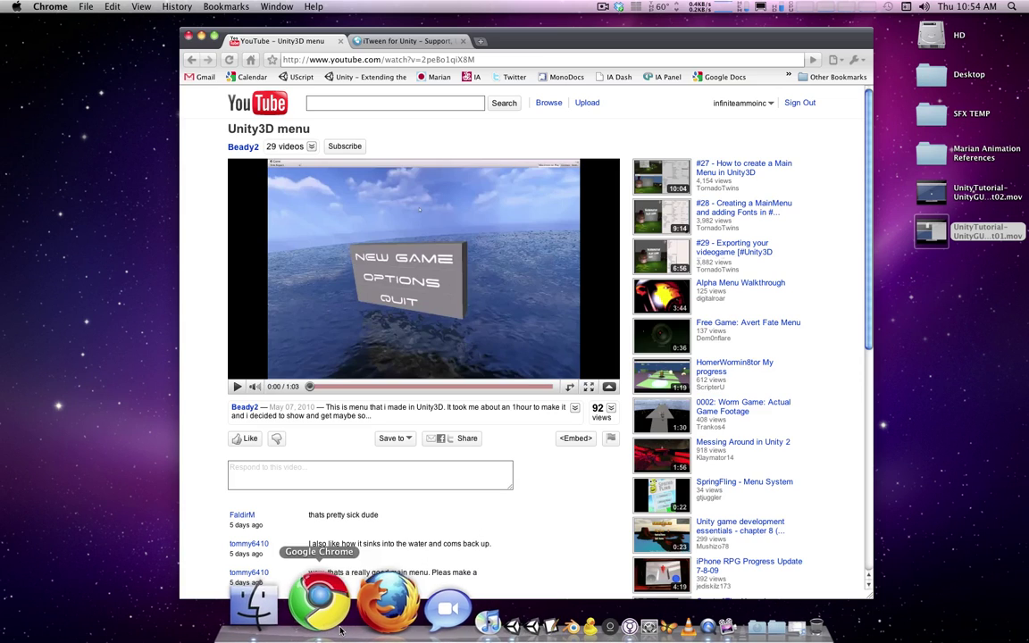
left_click(238, 386)
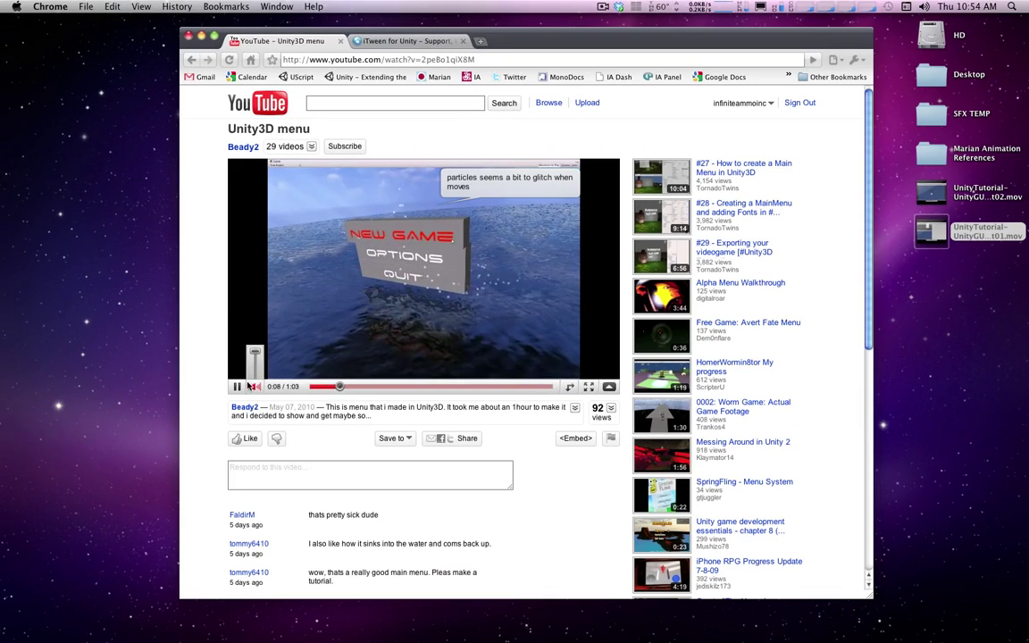
left_click(239, 386)
left_click_drag(557, 40, 556, 37)
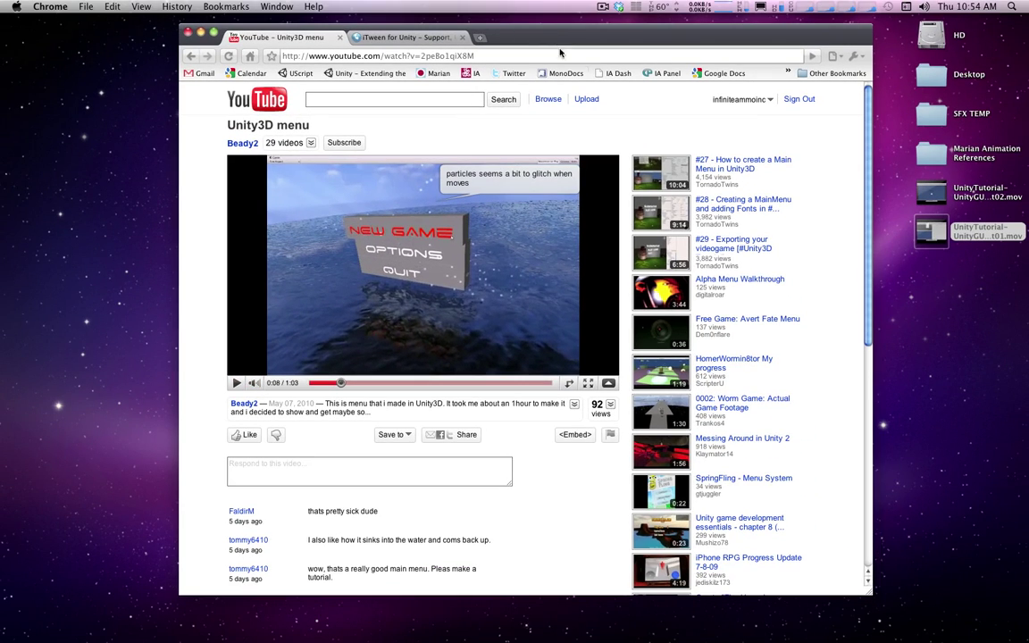
left_click(893, 208)
Return to Unity and create the new project 3DMenu without importing any packages.
left_click(410, 628)
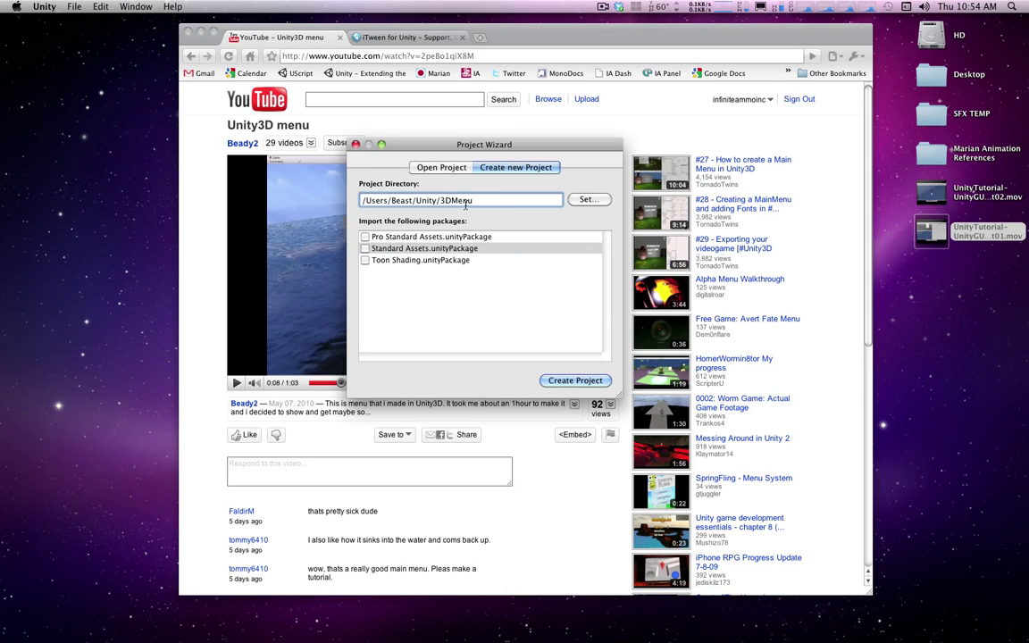
left_click(572, 380)
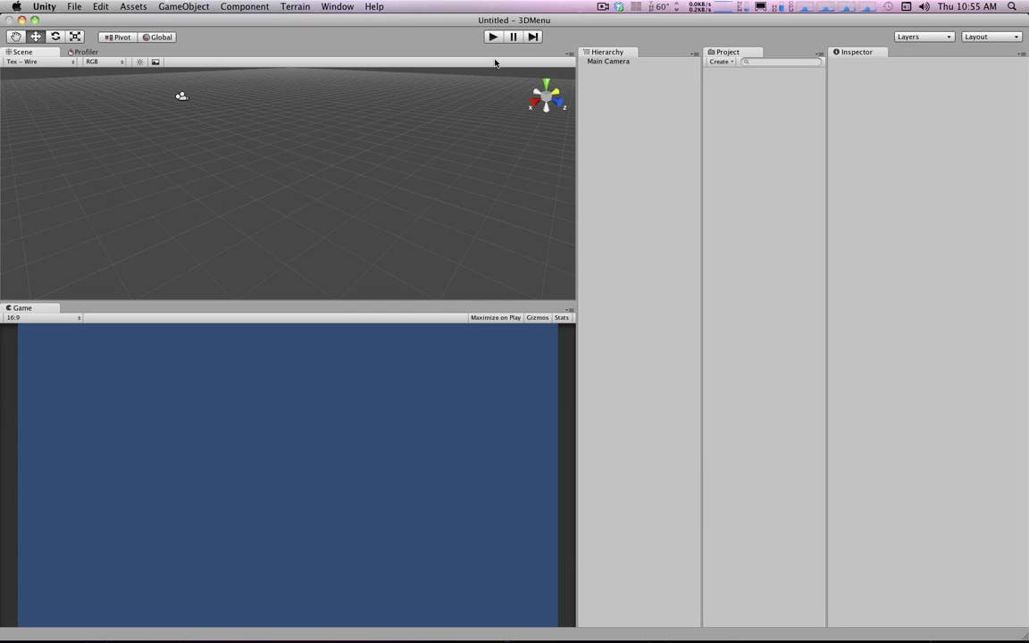
Add a cube to the scene and place it at position X 0, Y 0, Z 0.
left_click(184, 6)
mouse_move(215, 33)
left_click(357, 141)
left_click_drag(875, 109, 789, 110)
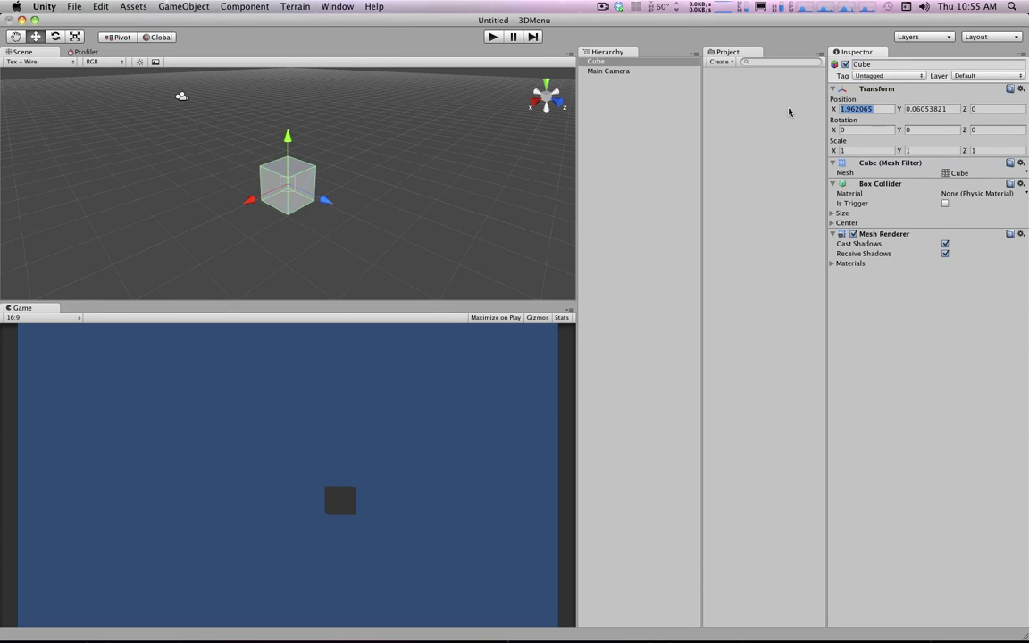
type("0")
key("Tab")
type("0")
key("Tab")
key("Return")
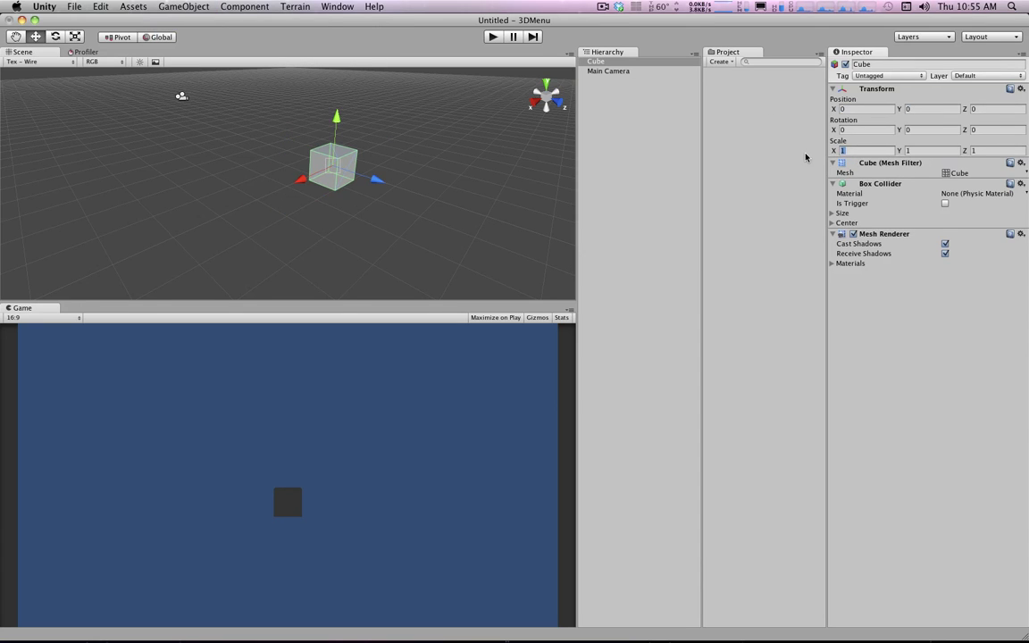
Try widening the cube to X scales of 4 and 6, consulting the reference menu video in Chrome for proportions.
type("4")
left_click(538, 100)
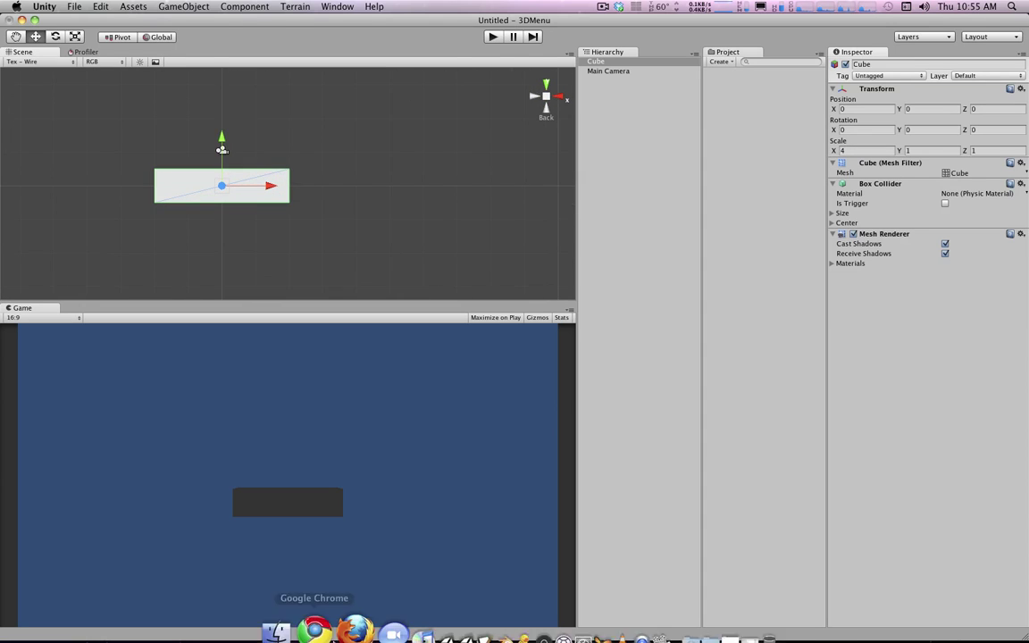
left_click(322, 602)
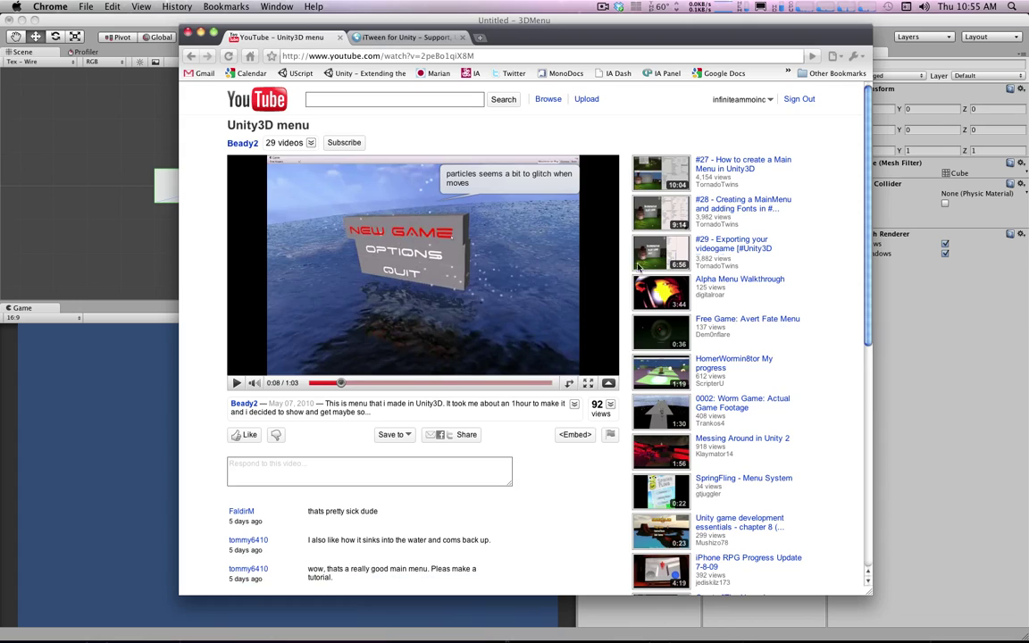
left_click(966, 440)
key("r")
left_click_drag(275, 185, 297, 187)
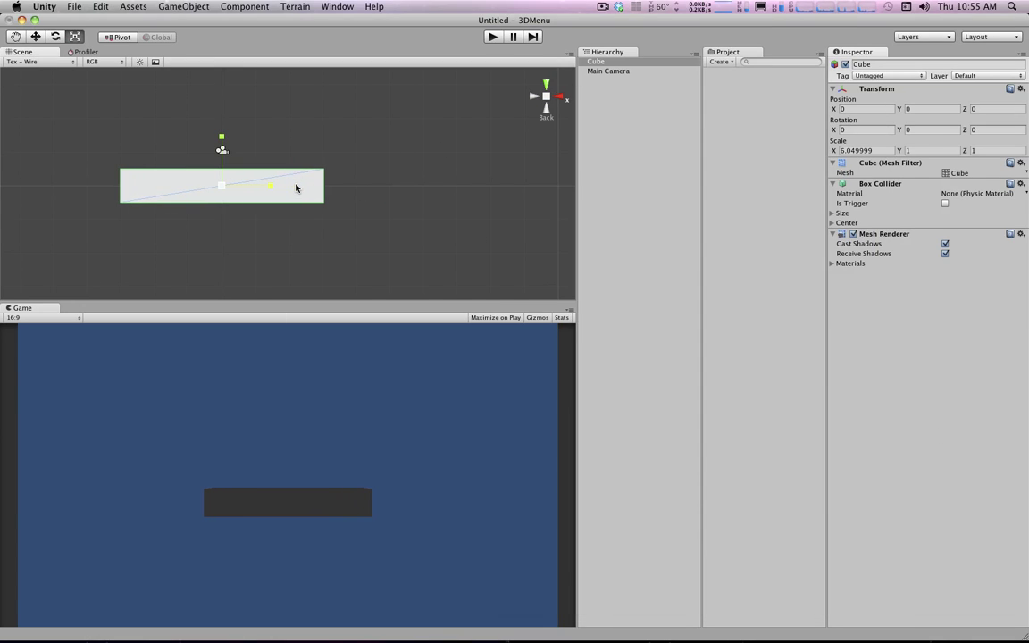
left_click_drag(885, 150, 790, 151)
type("6")
Set the cube's X scale to 5.
scroll(541, 122, "up", 3)
left_click_drag(541, 119, 343, 123, "alt")
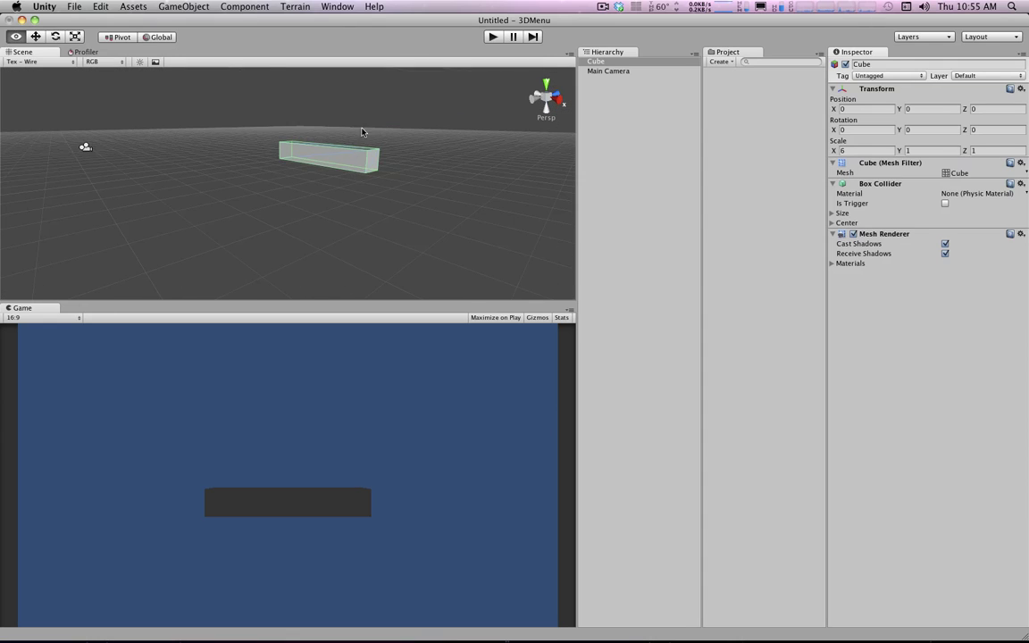
left_click_drag(863, 150, 793, 153)
type("5")
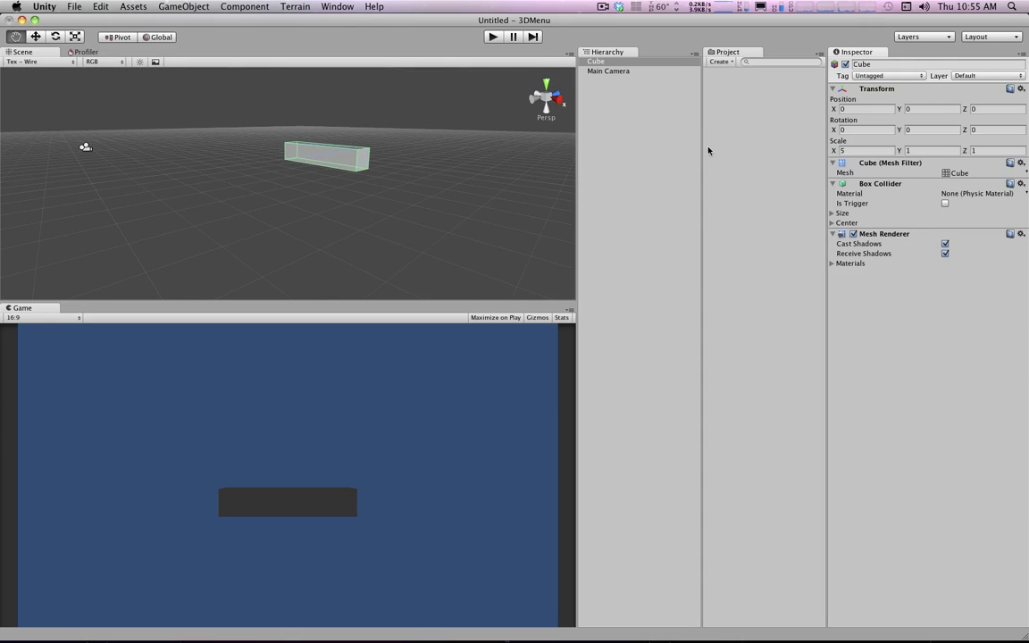
Move the Main Camera to X 10 and Y 10, keeping it at Z -10.
type("w")
left_click(54, 142)
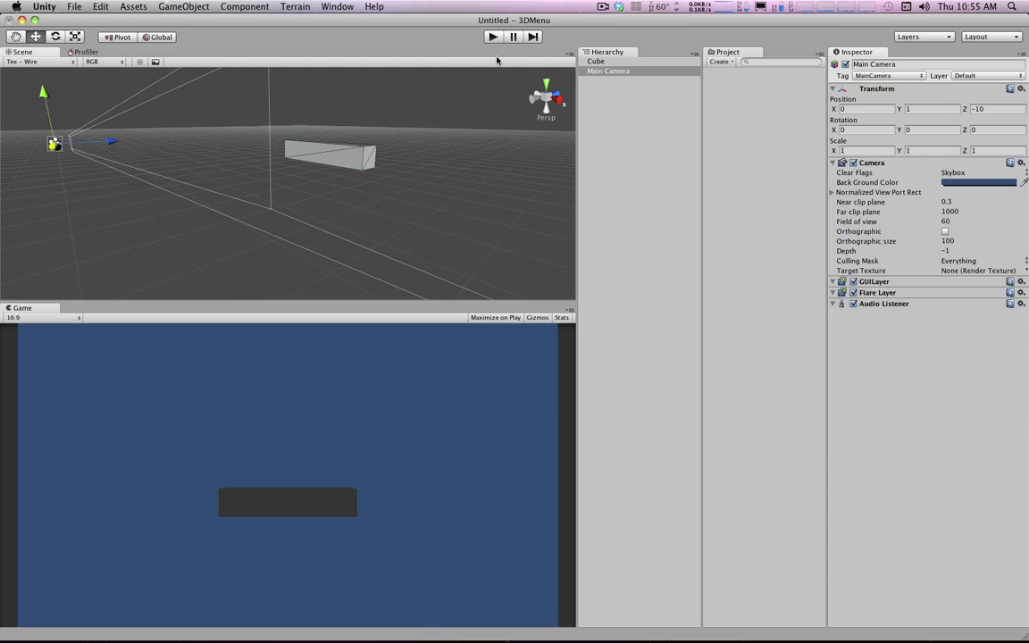
left_click(546, 84)
left_click_drag(322, 235, 398, 235)
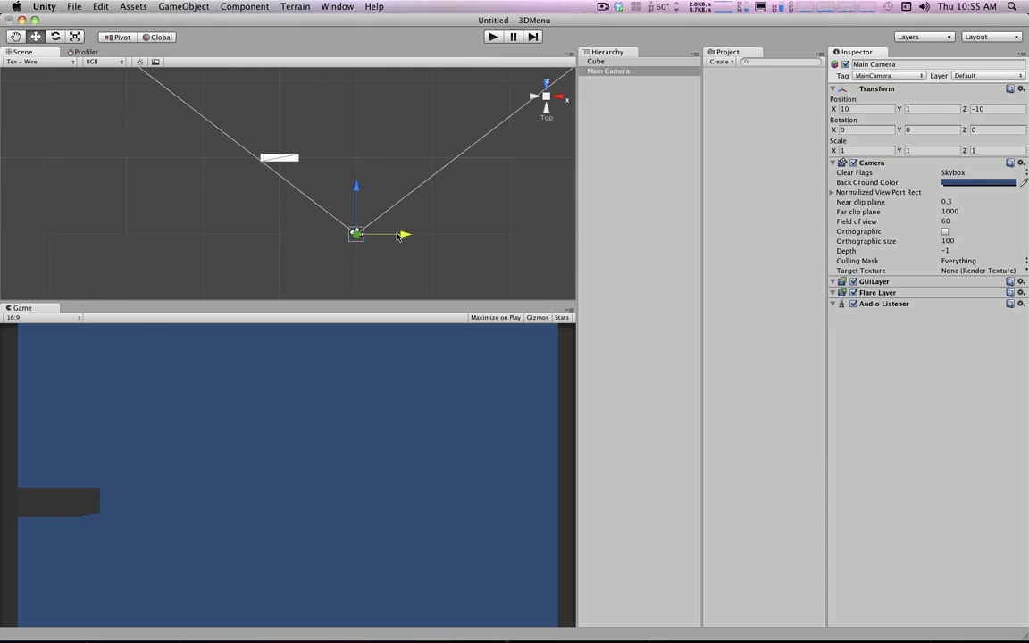
left_click(545, 85)
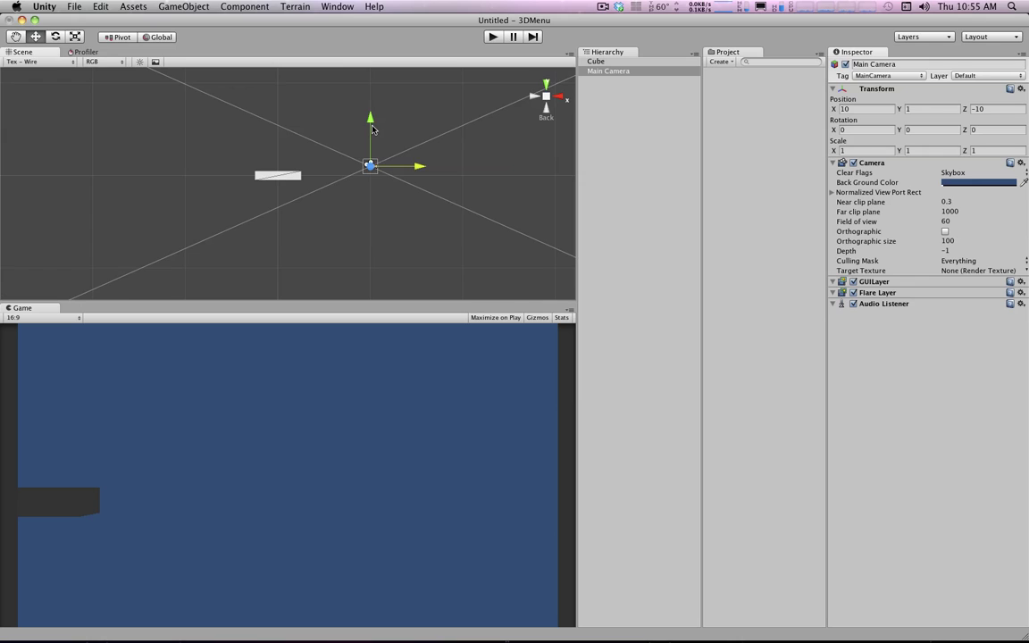
left_click_drag(370, 132, 366, 184)
key("q")
middle_click_drag(365, 184, 360, 232)
Rotate the Main Camera to about 30° around X and -45° around Y so that it faces the cube.
key("e")
left_click_drag(375, 165, 400, 90)
scroll(370, 158, "up", 3)
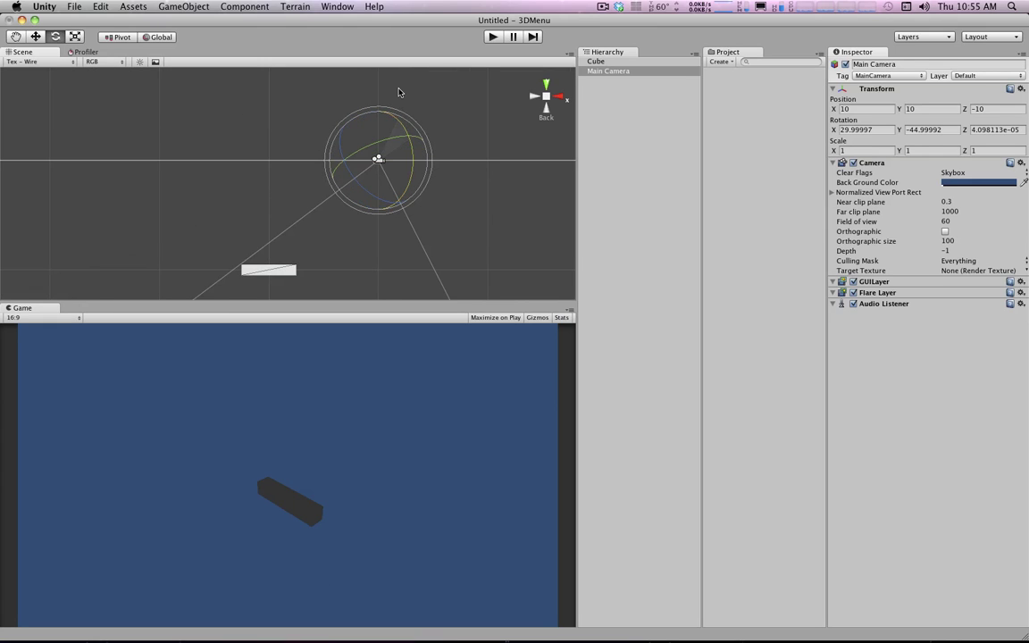
Switch the handles to local space and move the Main Camera closer to the cube, to about X 6.3, Y 2.4, Z -6.3.
key("w")
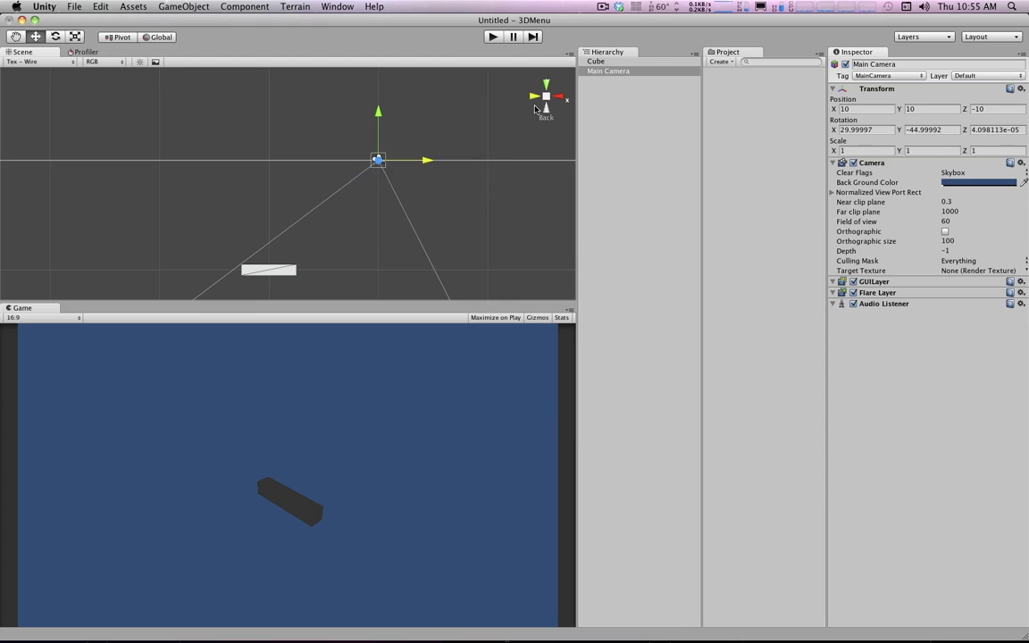
left_click(158, 37)
left_click(543, 99)
left_click_drag(171, 184, 275, 211)
left_click(156, 37)
left_click(161, 37)
left_click(159, 38)
left_click(161, 37)
left_click(162, 38)
left_click(161, 39)
left_click_drag(251, 216, 277, 228)
left_click_drag(265, 177, 263, 206)
Add a point light and position it near the camera at about X 6.2, Y 0, Z -3.4.
left_click(204, 6)
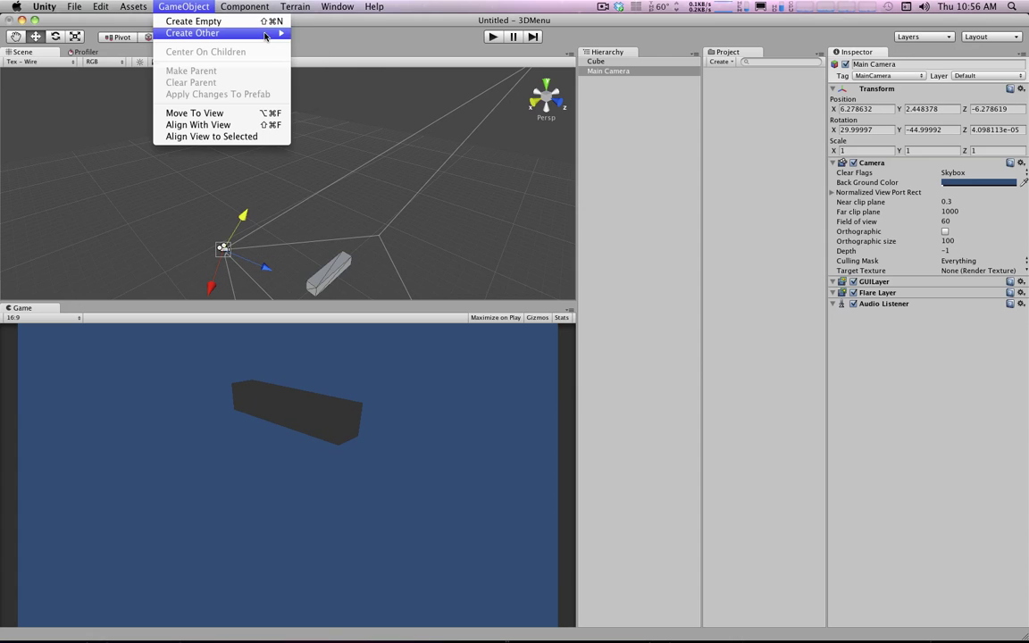
mouse_move(241, 33)
left_click(340, 99)
mouse_move(384, 223)
left_mouse_down("alt")
mouse_move(544, 244)
mouse_move(315, 193)
mouse_move(323, 273)
mouse_move(324, 262)
mouse_move(358, 277)
mouse_move(348, 274)
left_mouse_up("alt")
mouse_move(311, 239)
left_mouse_down()
mouse_move(314, 265)
mouse_move(363, 299)
left_mouse_up()
left_click(353, 296)
key("super+z")
scroll(354, 286, "down", 3)
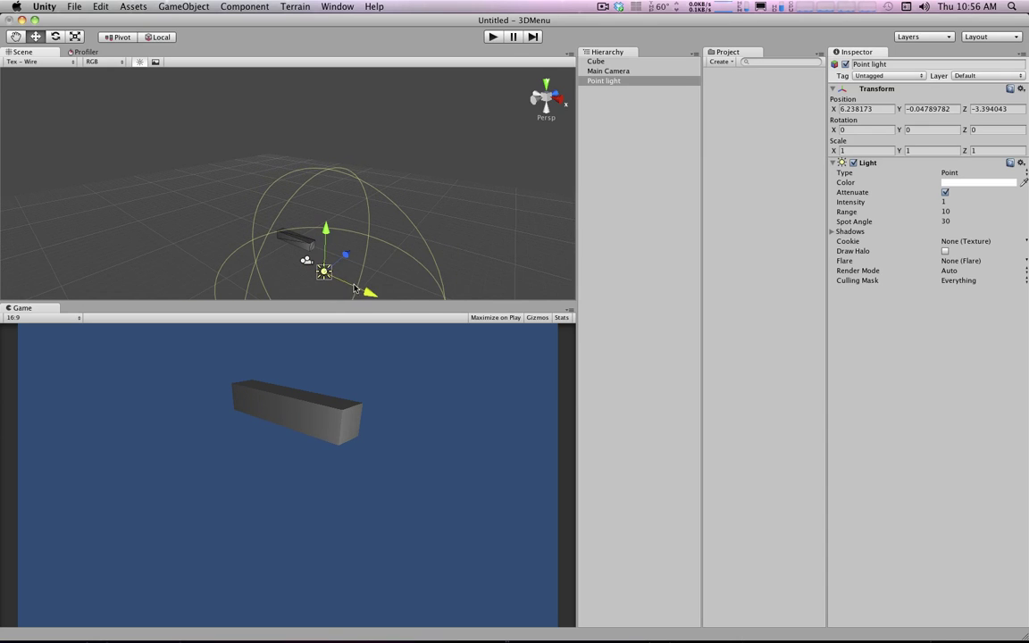
Duplicate the point light and move the copy to about X -5.8, Y -5 on the other side of the cube.
key("super+d")
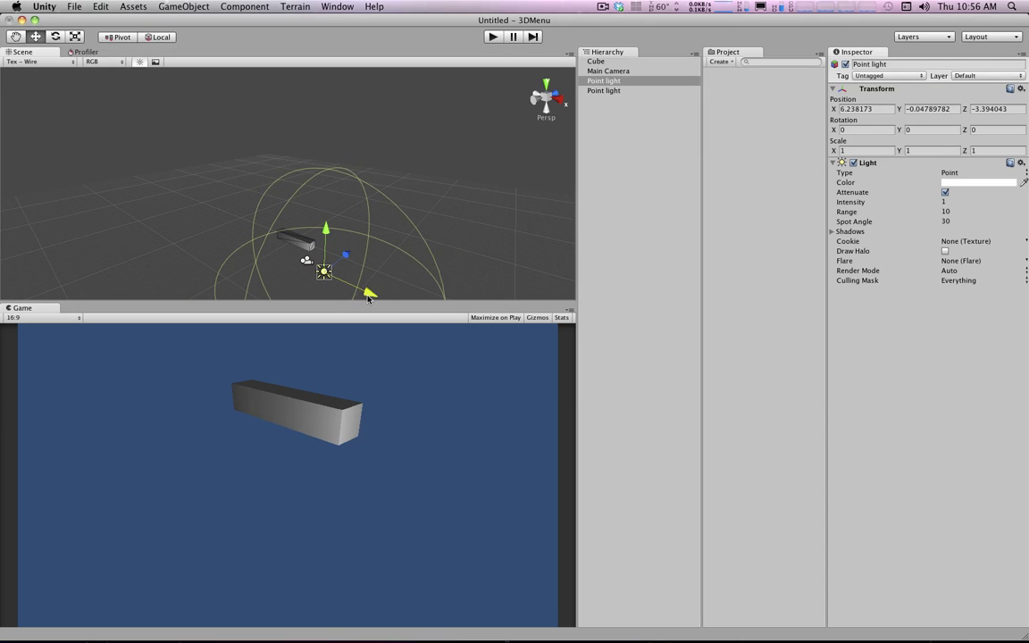
left_click_drag(369, 293, 286, 252)
left_click_drag(239, 199, 238, 238)
scroll(432, 158, "up", 3)
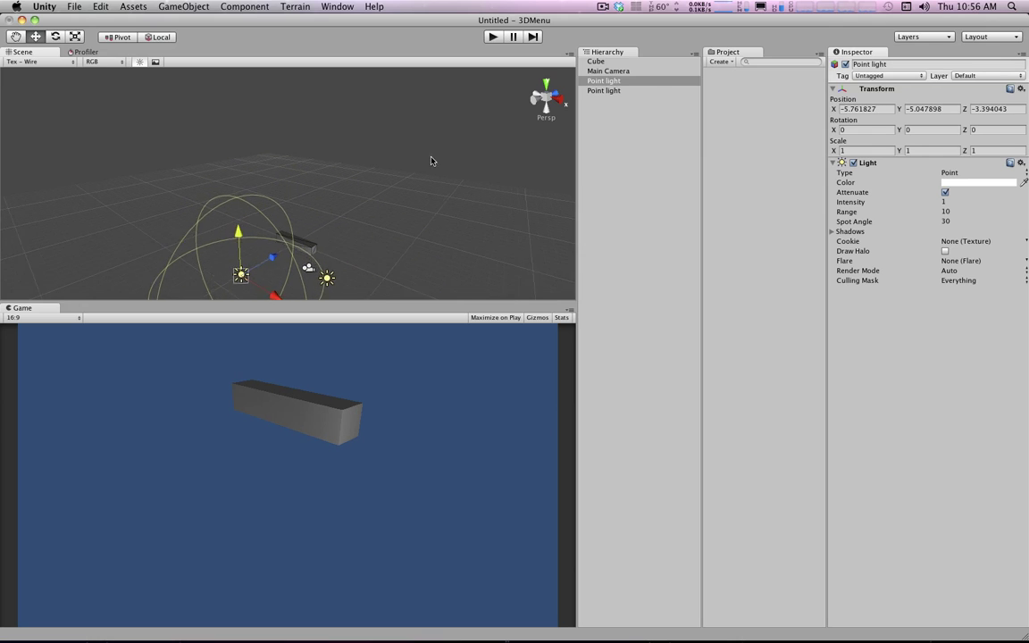
Rename the cube as MenuItem.
left_click(625, 71)
left_click(607, 61)
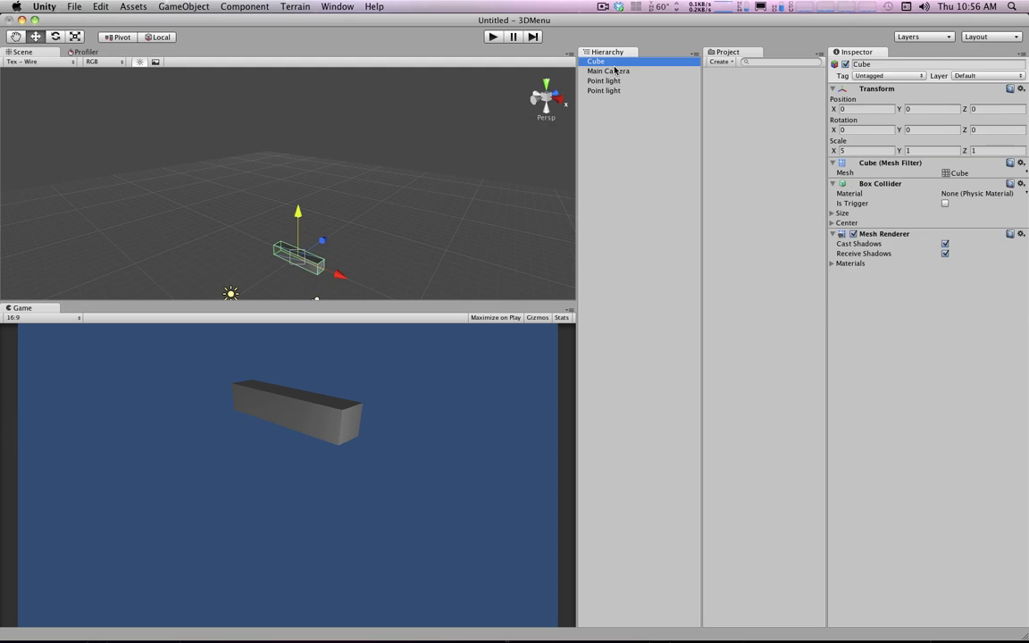
left_click(607, 62)
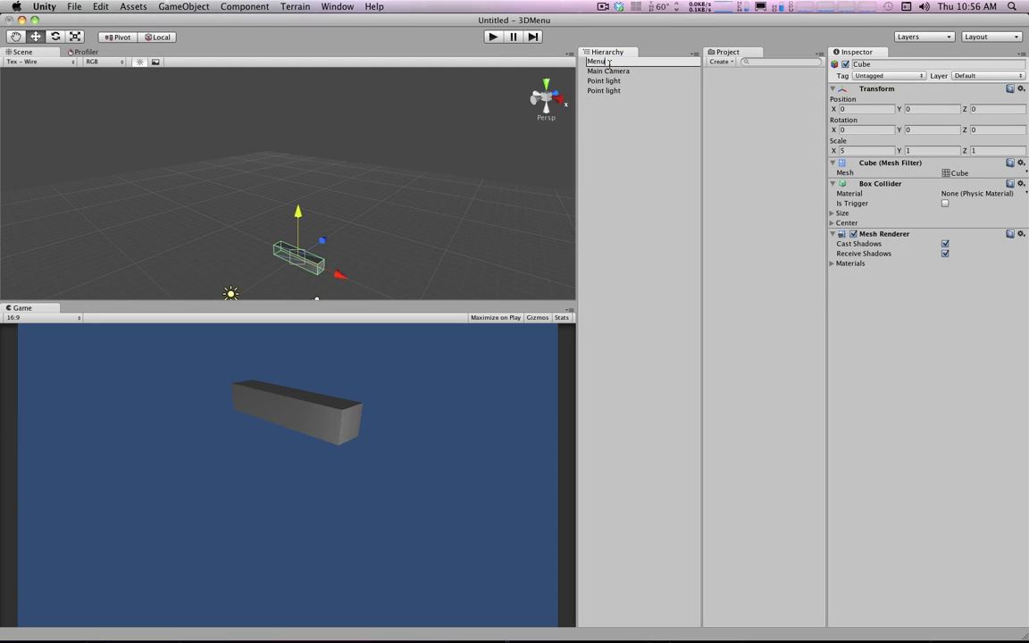
type("MenuItem")
key("Return")
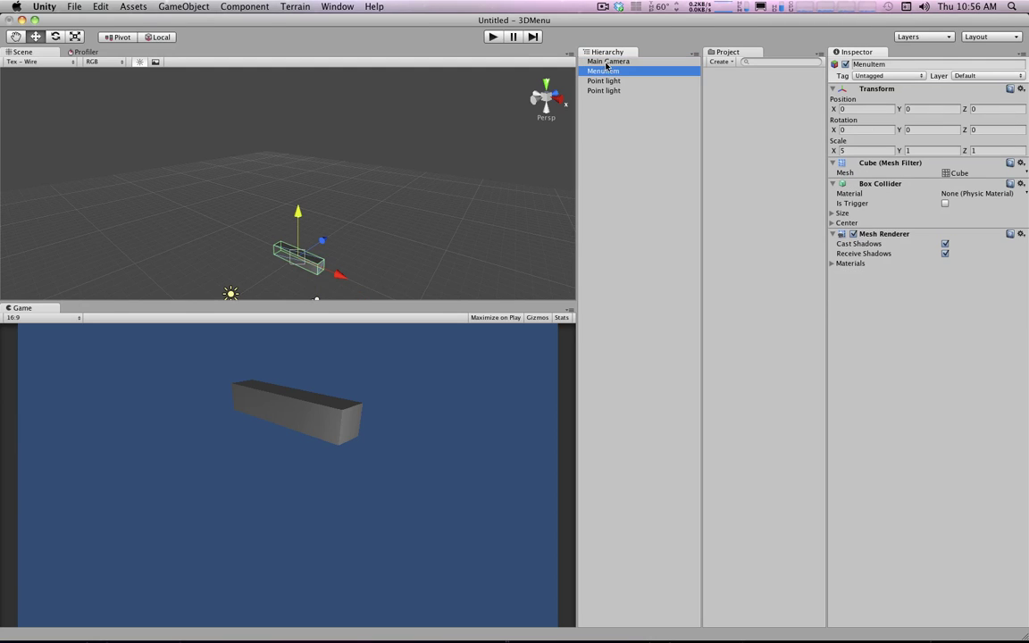
Create a new prefab in the project and name it MenuItem.
scroll(308, 287, "up", 2)
left_click_drag(312, 289, 310, 129, "alt")
key("q")
key("f")
left_click_drag(299, 195, 330, 268, "alt")
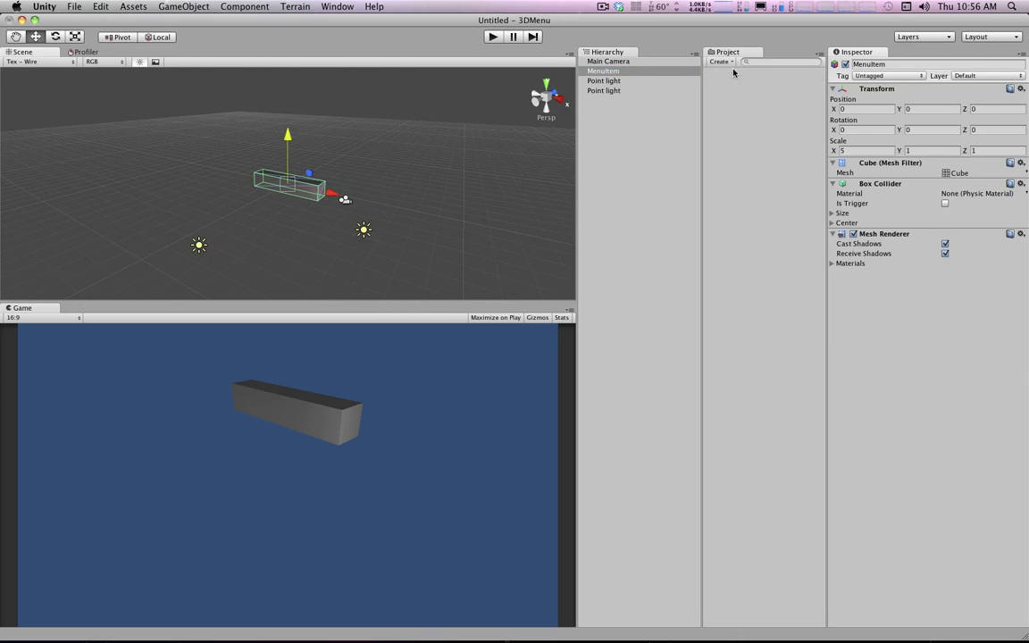
right_click(770, 108)
mouse_move(857, 131)
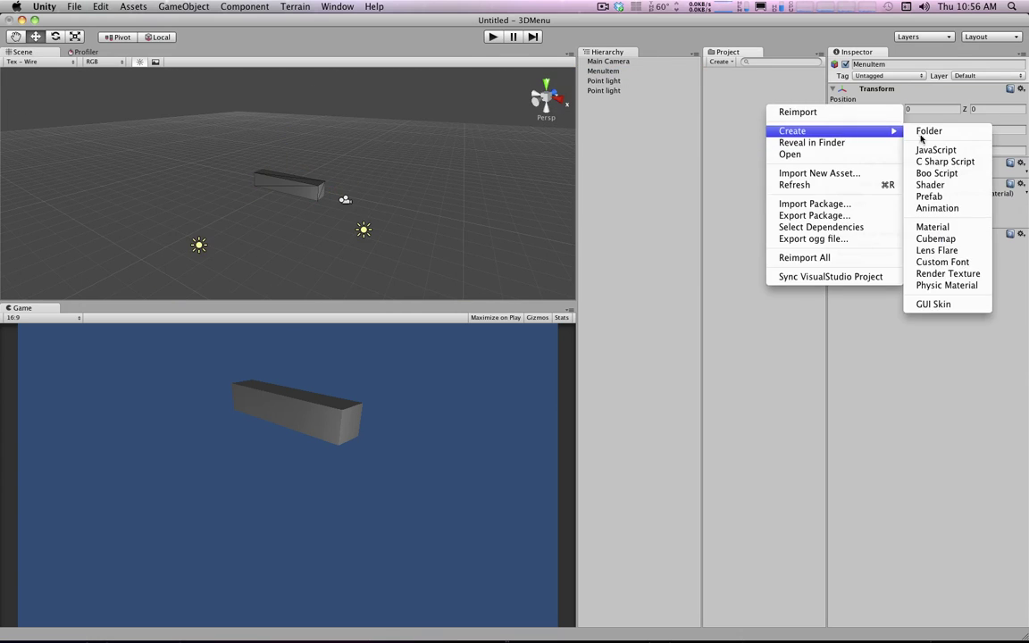
left_click(937, 197)
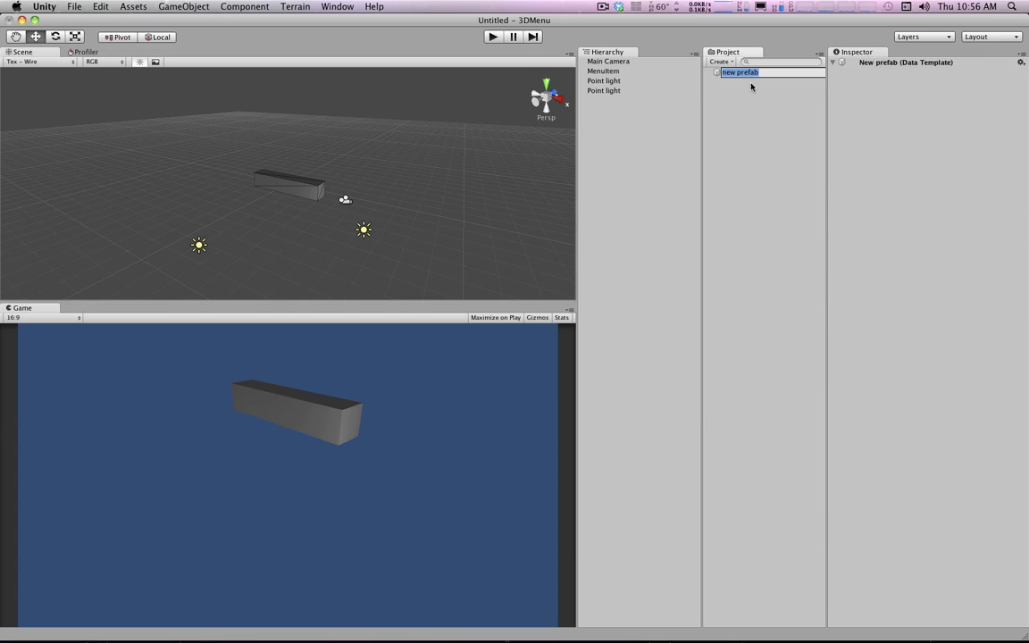
type("MEnuItem")
key("Return")
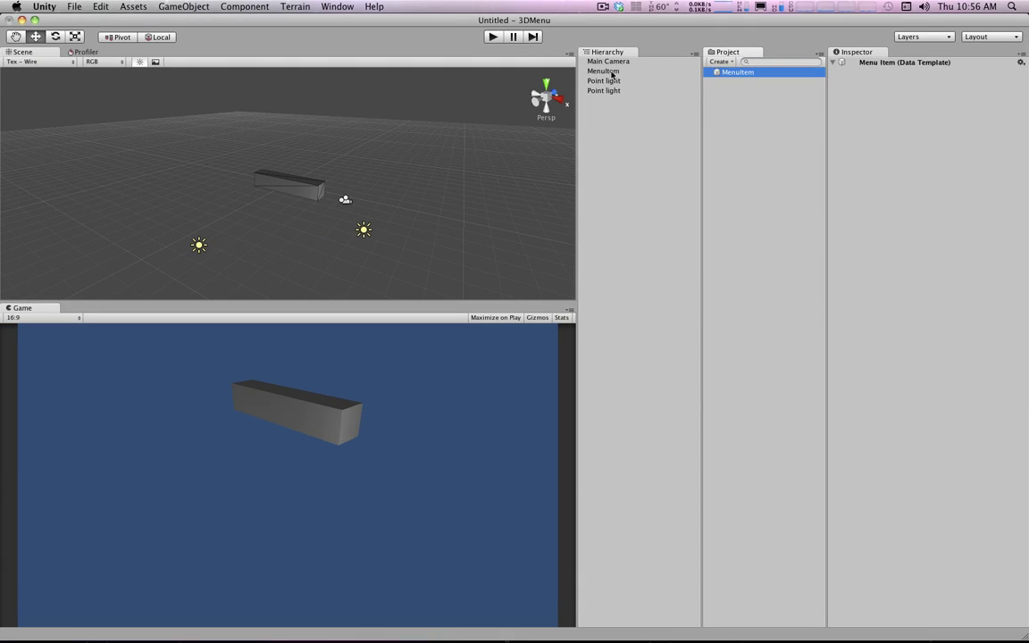
Assign the scene's MenuItem cube to the MenuItem prefab.
left_click(613, 73)
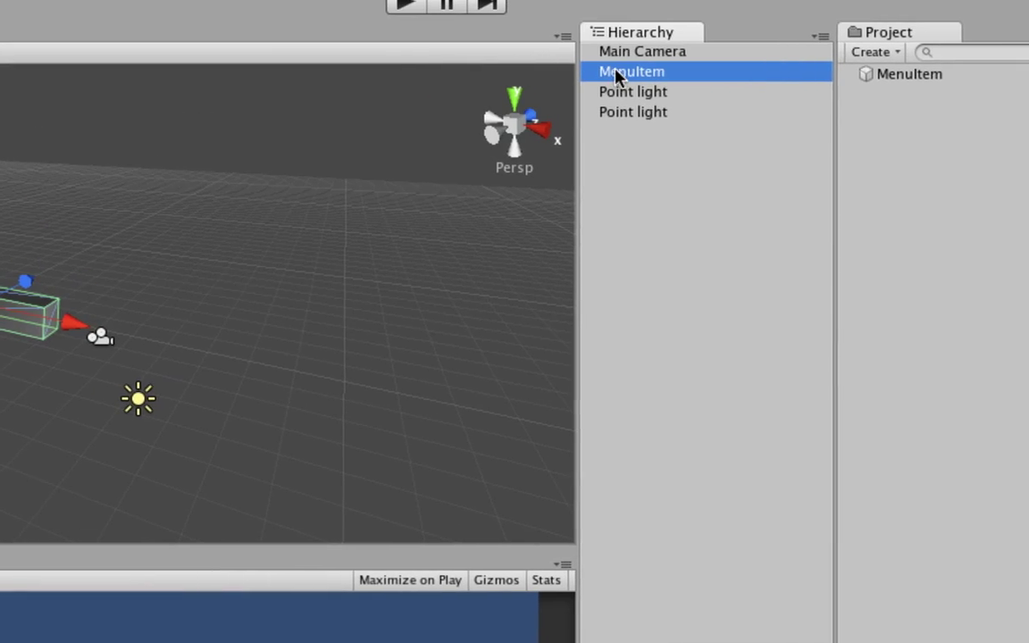
left_click_drag(596, 72, 645, 76)
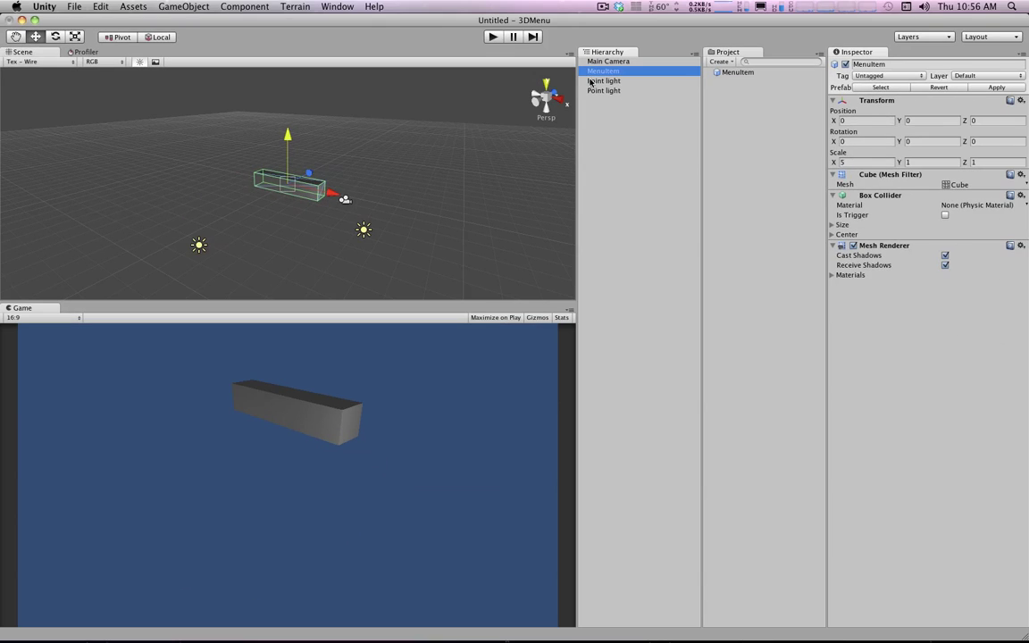
left_click(590, 81)
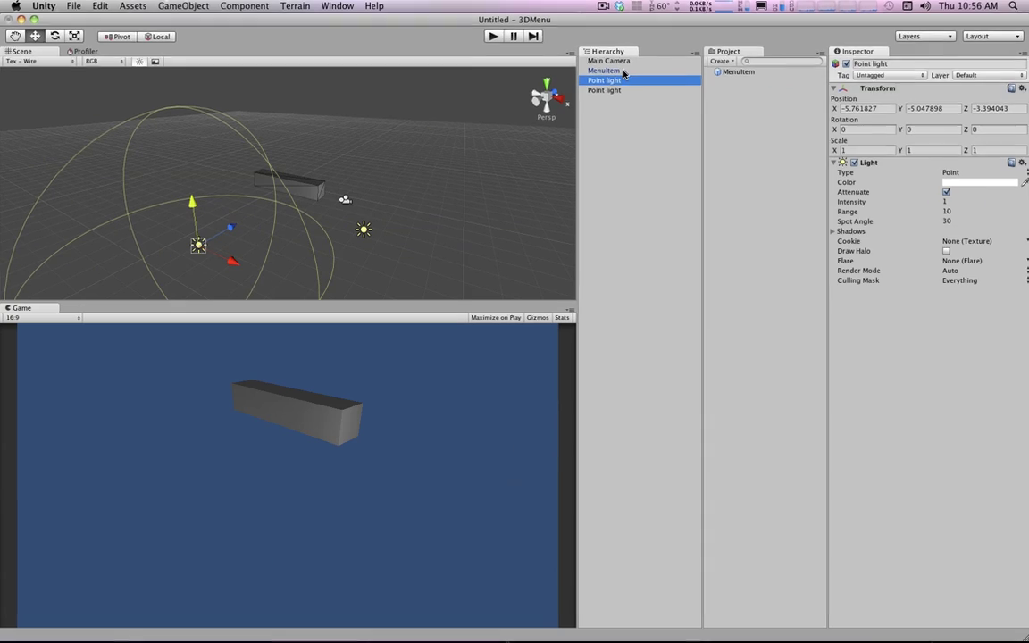
Duplicate the MenuItem cube twice and stack the copies evenly below the original, with the lowest at Y -4.
right_click(621, 71)
left_click(613, 71)
left_click(606, 71)
key("super+d")
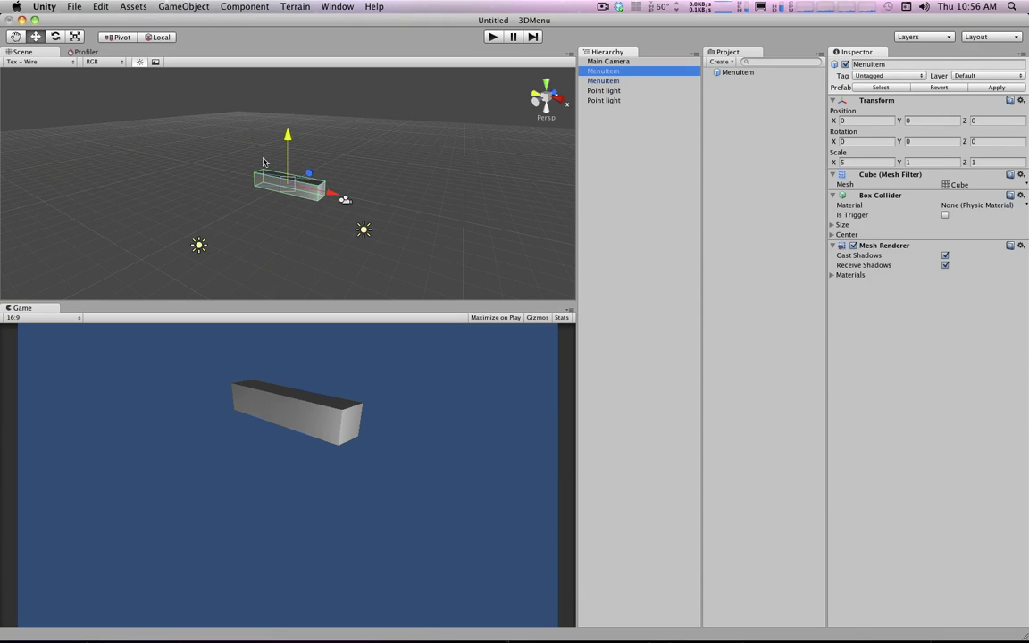
key("f")
left_click_drag(288, 143, 587, 96)
key("super+d")
scroll(265, 180, "down", 2)
left_click_drag(287, 186, 287, 234)
left_click_drag(327, 172, 312, 184, "alt")
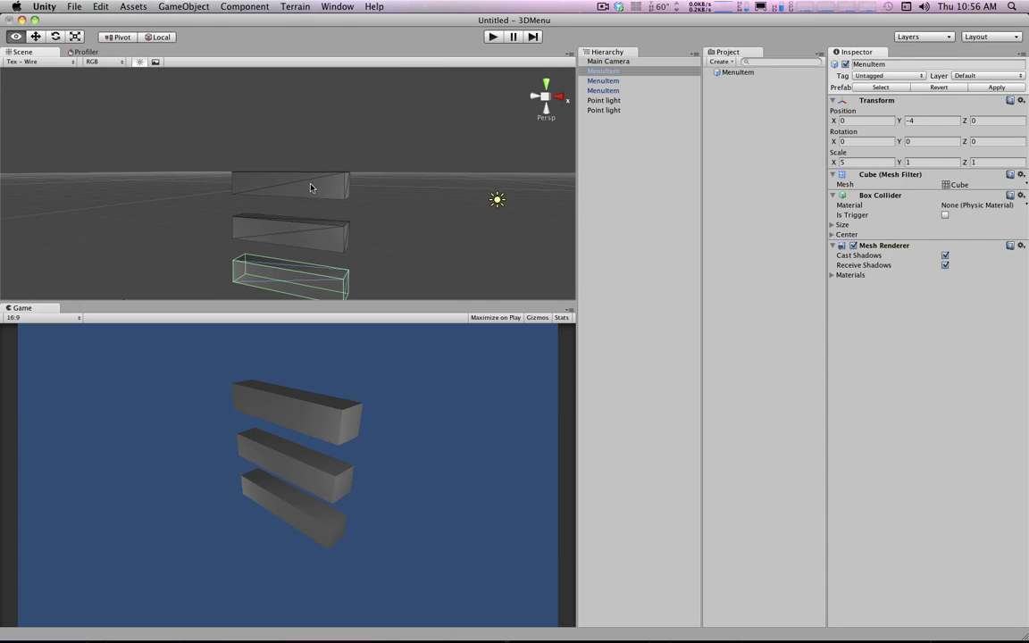
Set the top MenuItem's X scale to 10 and apply the change to the MenuItem prefab.
left_click(621, 73)
left_click(621, 81)
left_click(620, 88)
left_click(617, 80)
left_click(735, 72)
left_click(616, 90)
left_click(855, 161)
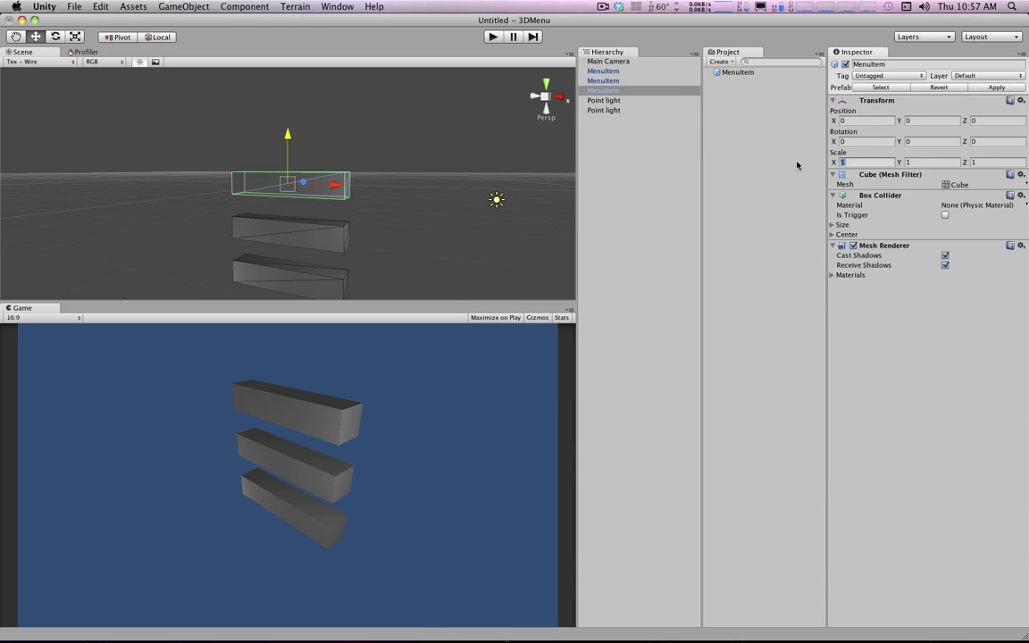
type("10")
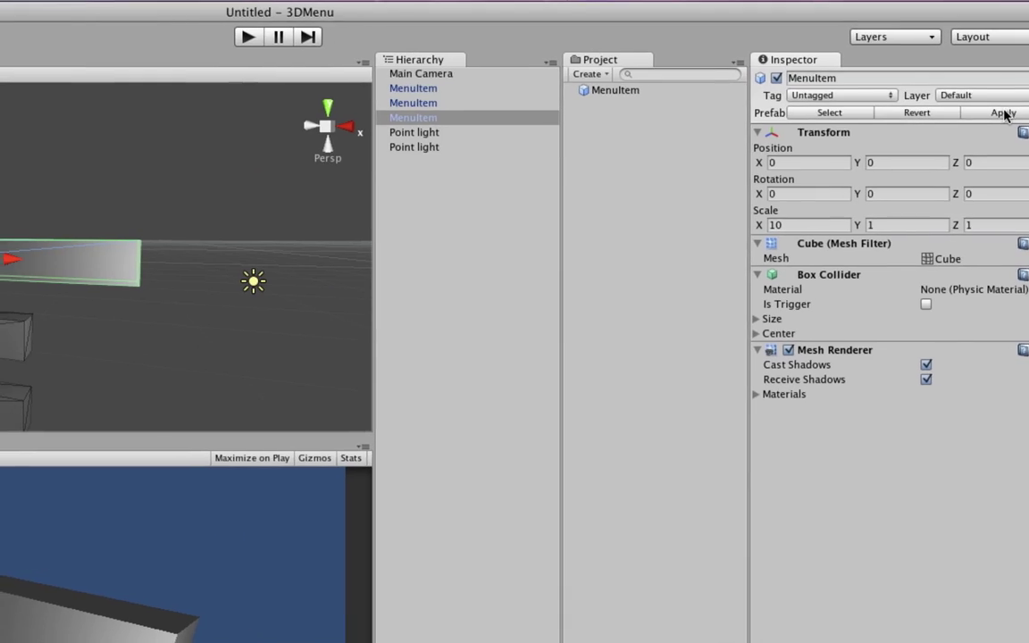
left_click(1003, 114)
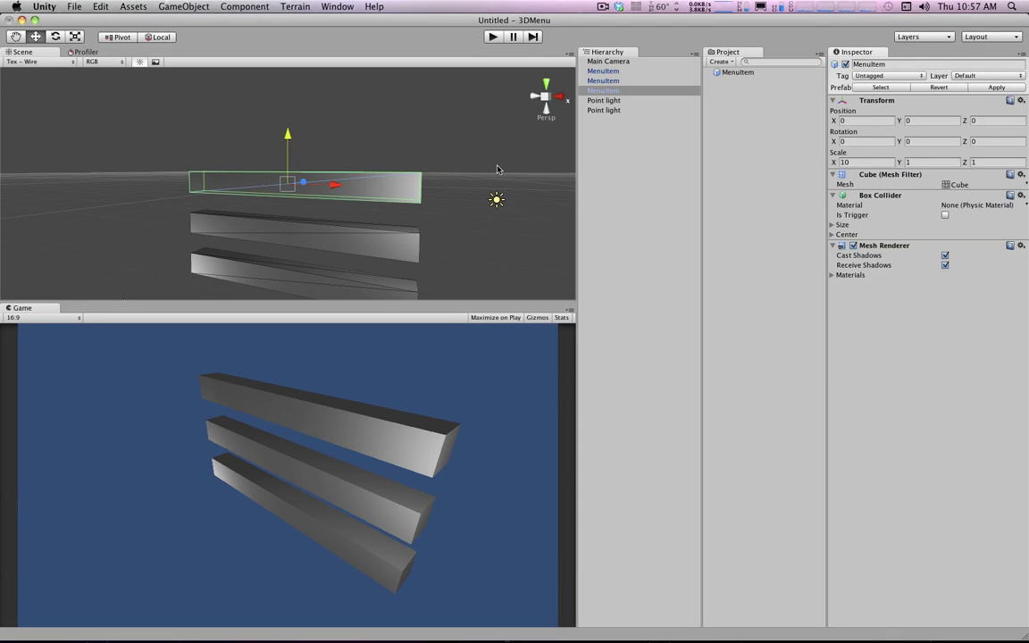
Return the top MenuItem's X scale to 5 and apply it to the prefab.
type("5")
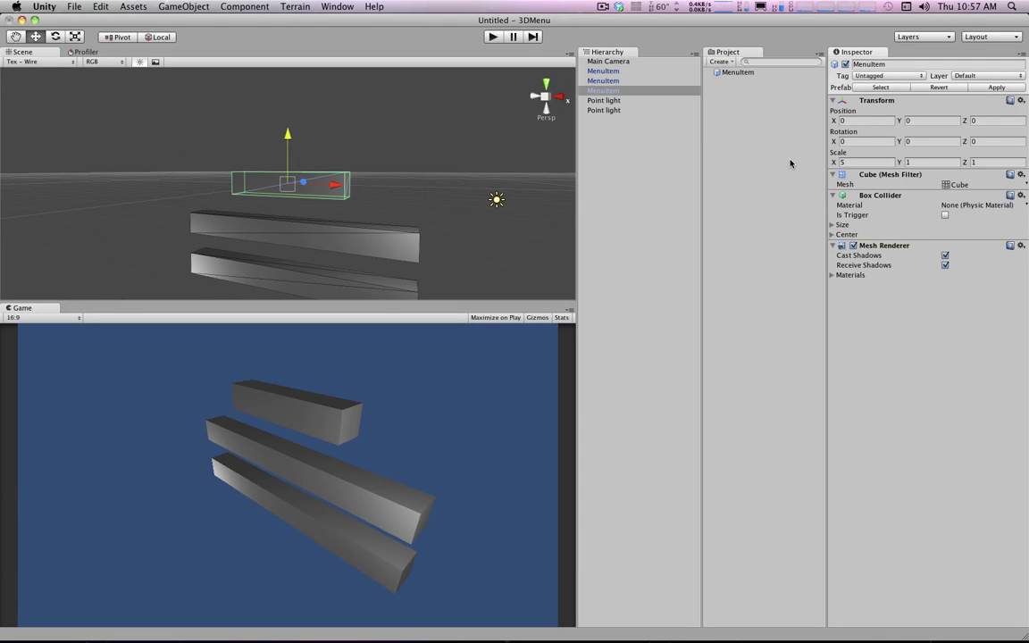
left_click(996, 87)
Create a 3D Text object in the scene.
scroll(324, 204, "up", 3)
left_click_drag(324, 205, 233, 274, "alt")
scroll(286, 244, "down", 5)
left_click_drag(276, 199, 321, 189, "alt")
left_click(183, 7)
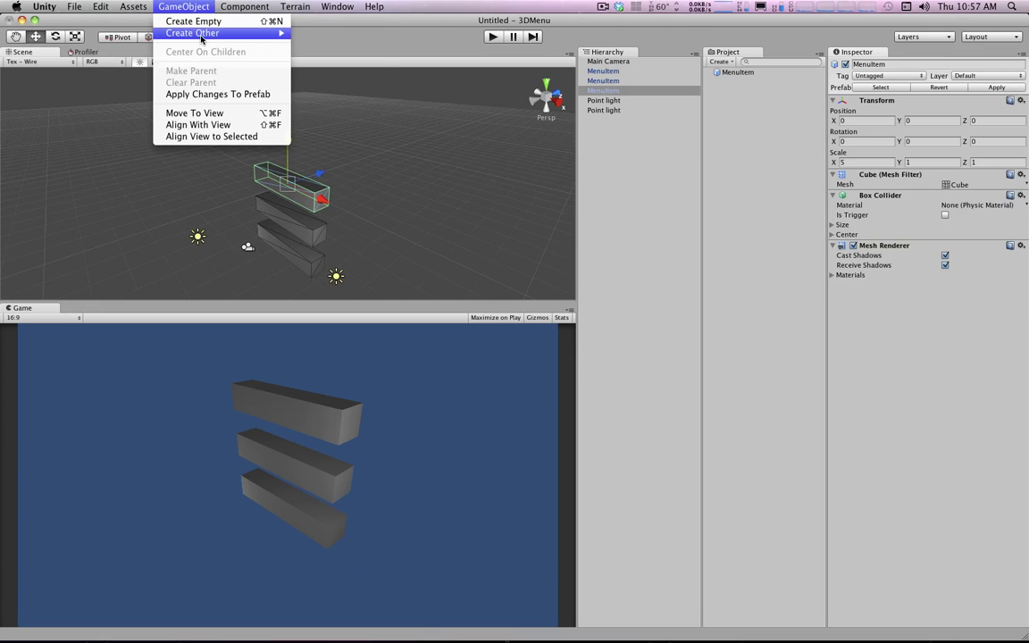
mouse_move(240, 34)
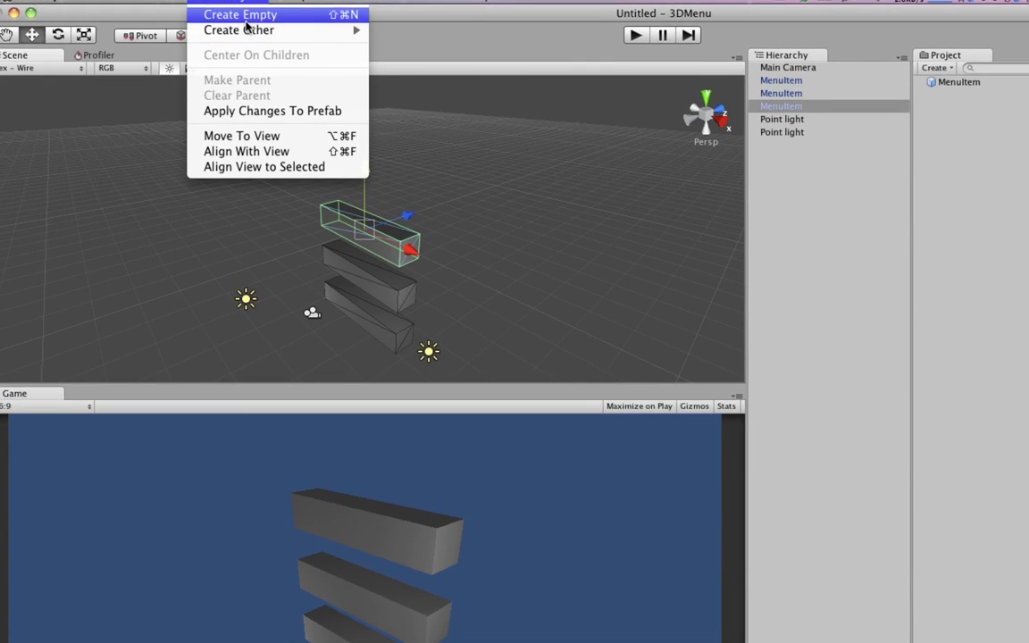
mouse_move(246, 29)
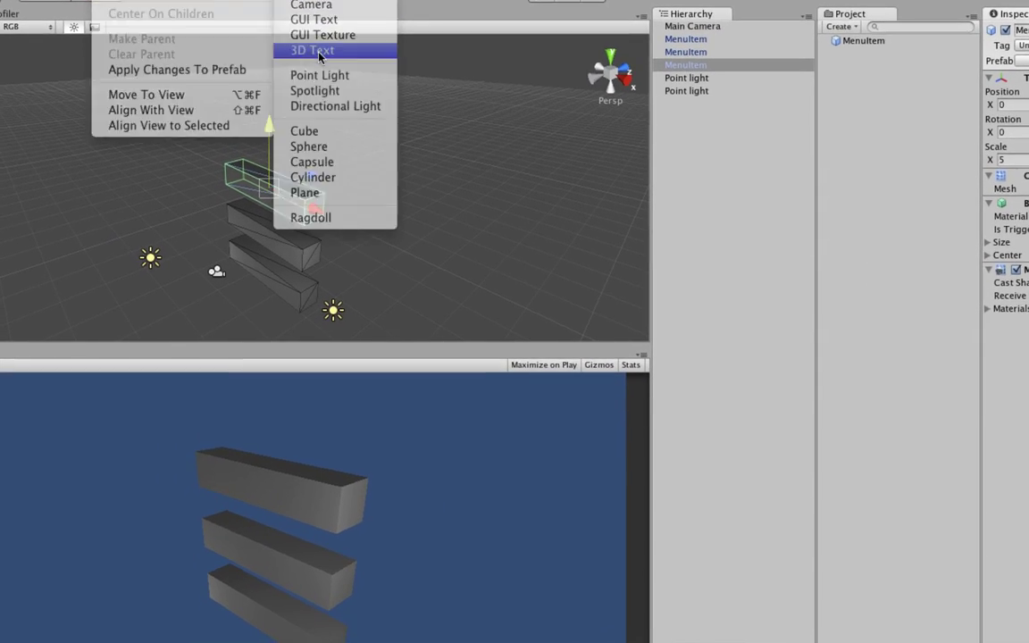
left_click(312, 51)
scroll(322, 98, "down", 3)
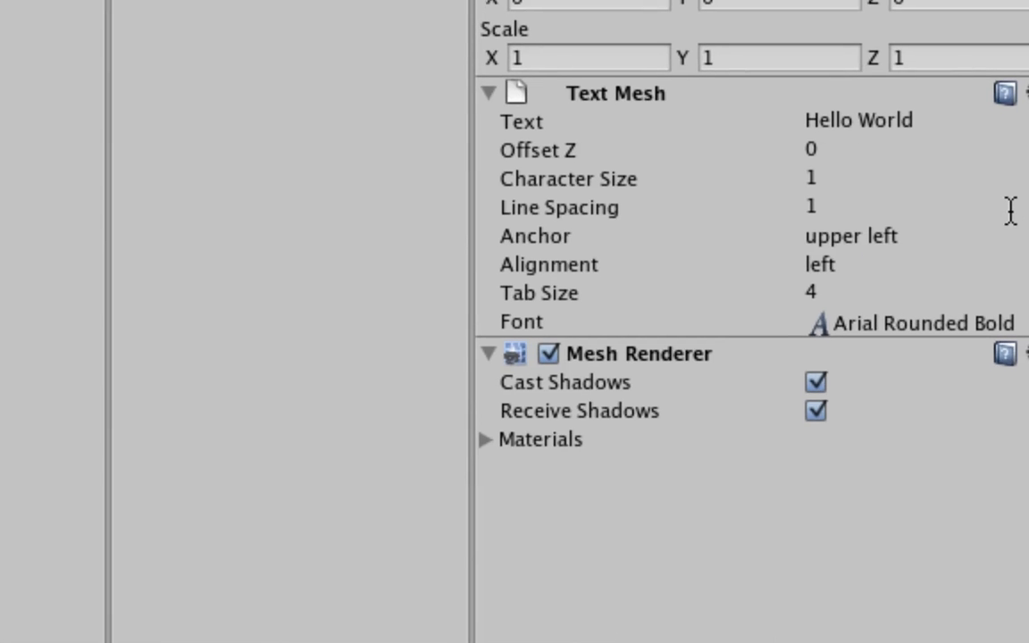
Set the 3D text's anchor to middle center and its alignment to center.
left_click(1009, 252)
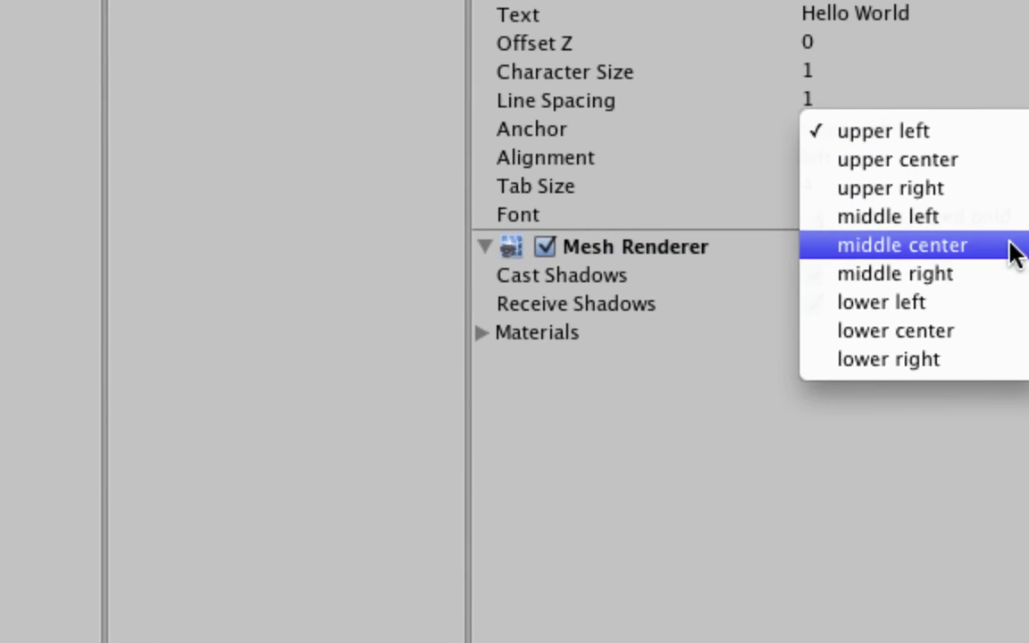
left_click(1014, 258)
left_click(977, 175)
left_click(1008, 238)
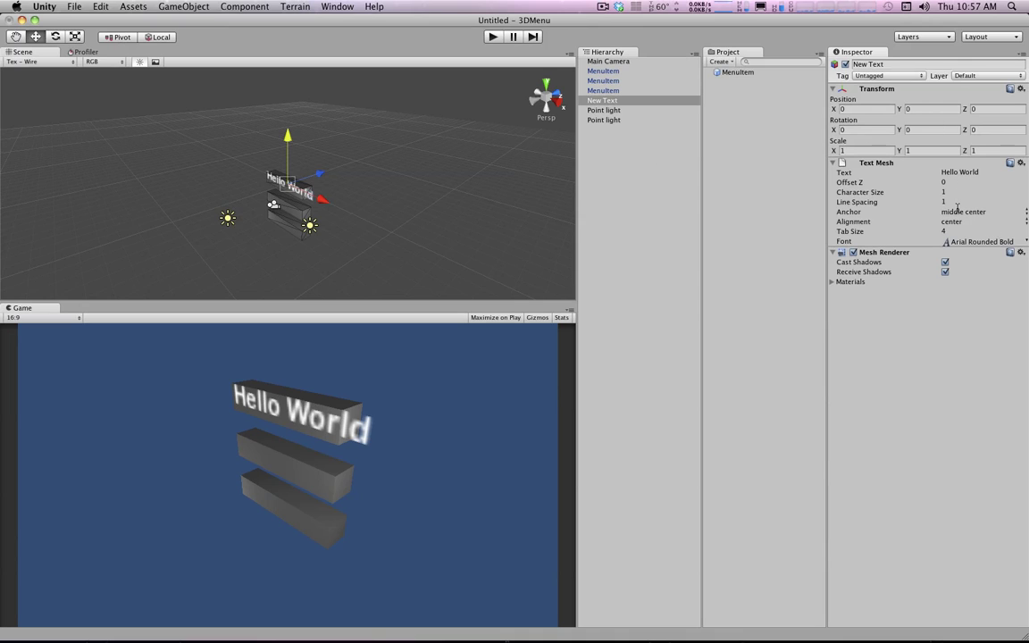
Set the 3D text's character size to 0.4.
left_click(962, 193)
key("Return")
mouse_move(902, 194)
left_mouse_down()
mouse_move(878, 197)
mouse_move(886, 195)
left_mouse_up()
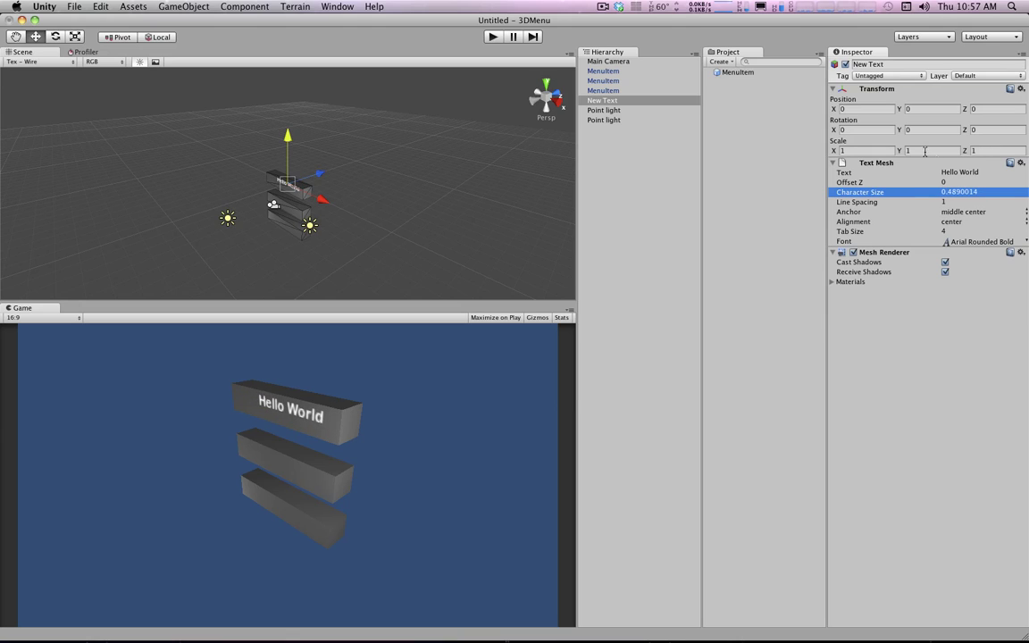
left_click(968, 192)
type("0.4")
key("Return")
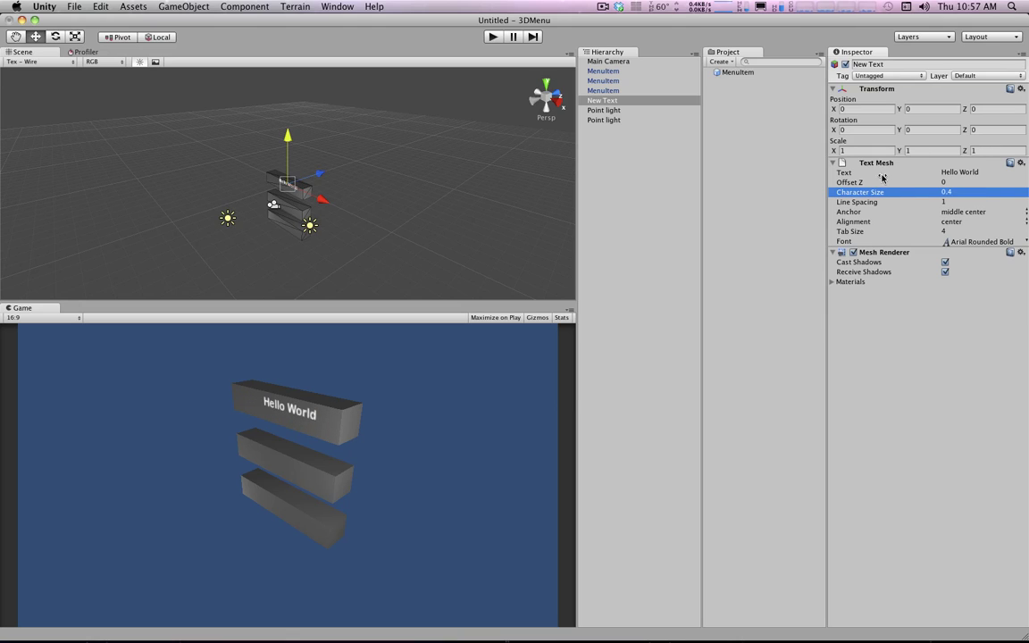
Set the 3D text's Z position to -0.5 so it sits on the front face of the top cube.
key("f")
scroll(349, 237, "up", 3)
left_click_drag(349, 237, 266, 195, "alt")
left_click_drag(352, 190, 259, 220, "alt")
left_click(1013, 108)
type("-0.5")
scroll(369, 223, "up", 3)
Parent the 3D text to the top MenuItem, accepting the loss of the prefab connection, and apply the change to the prefab.
mouse_move(625, 100)
left_mouse_down()
mouse_move(612, 115)
mouse_move(612, 62)
mouse_move(614, 93)
left_mouse_up()
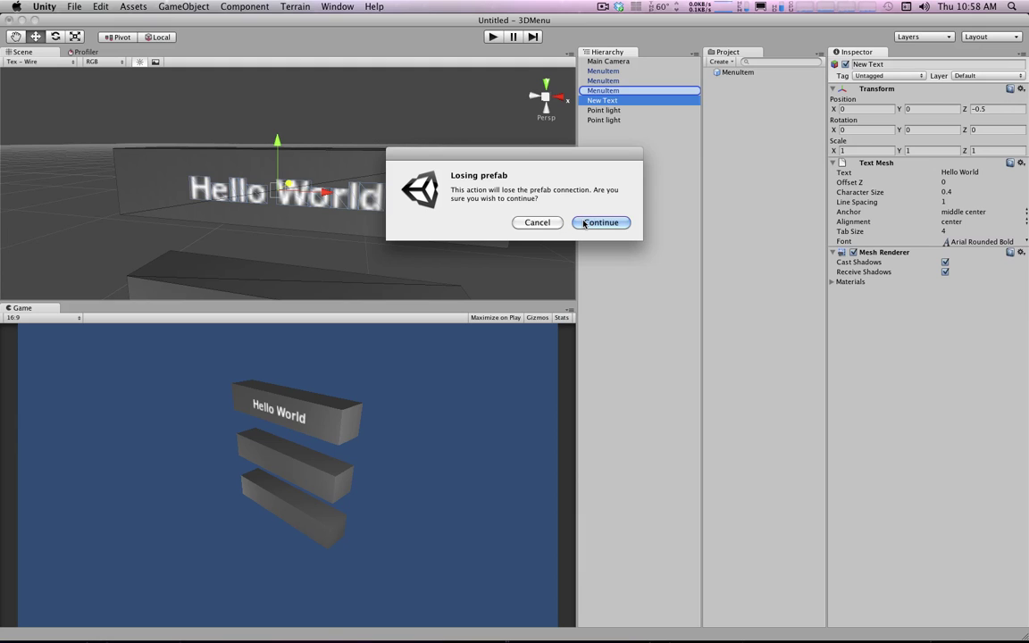
left_click(584, 223)
left_click(595, 91)
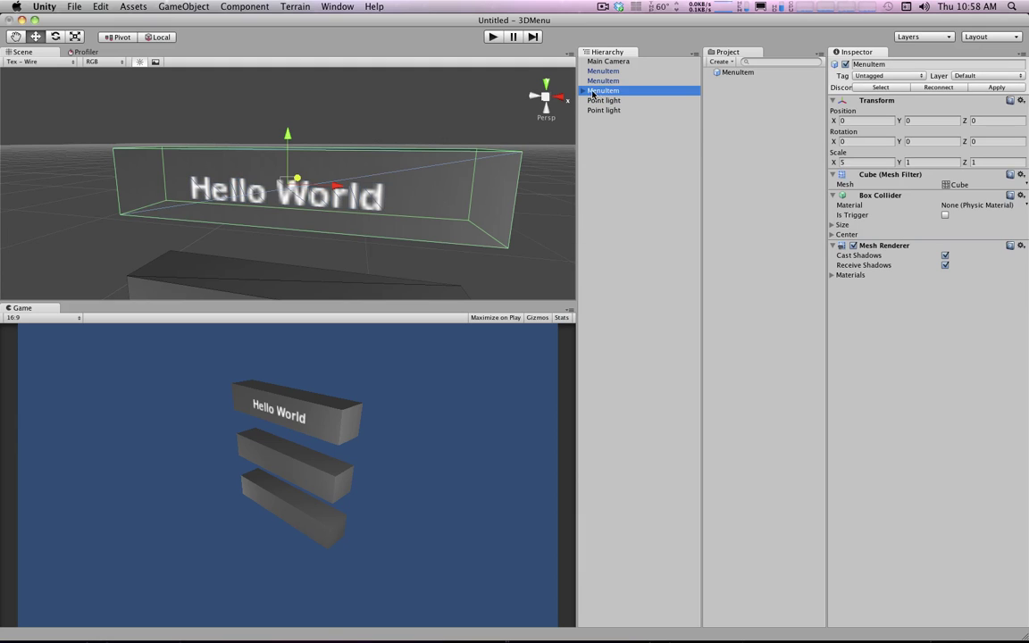
left_click(603, 100)
left_click(602, 93)
left_click(605, 101)
left_click(608, 93)
left_click(995, 88)
Set the top menu item's text to Start Game.
scroll(329, 193, "down", 3)
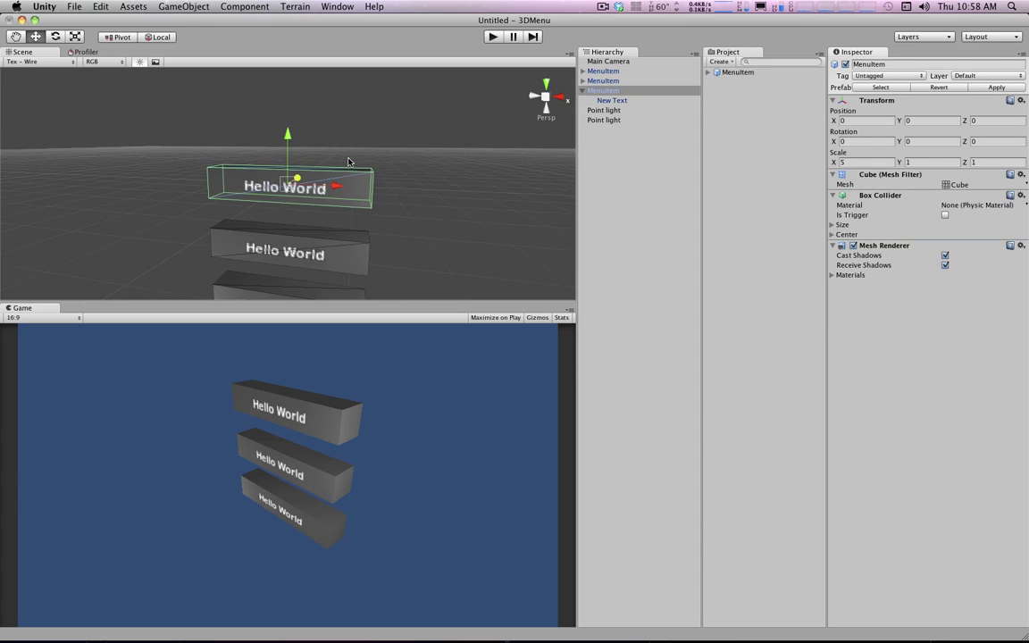
key("q")
left_click_drag(319, 252, 312, 207)
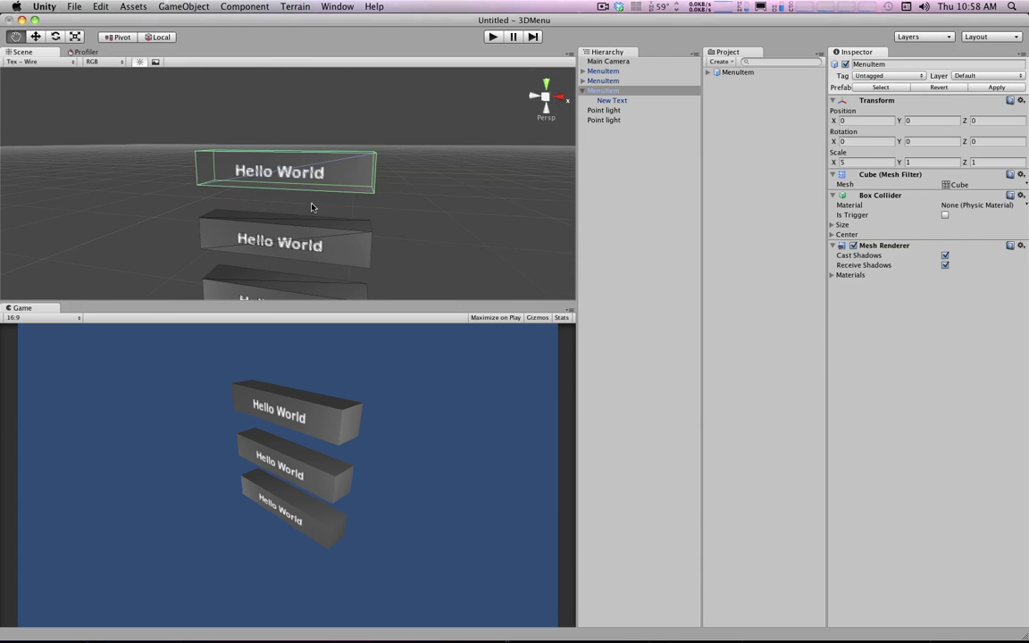
left_click(628, 101)
left_click(982, 184)
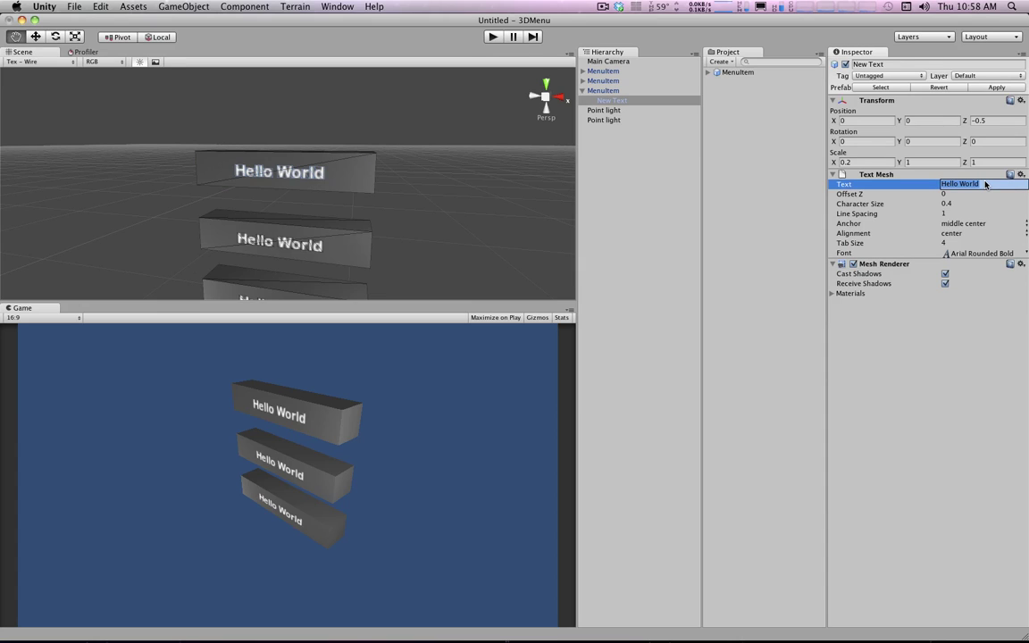
type("Start Game")
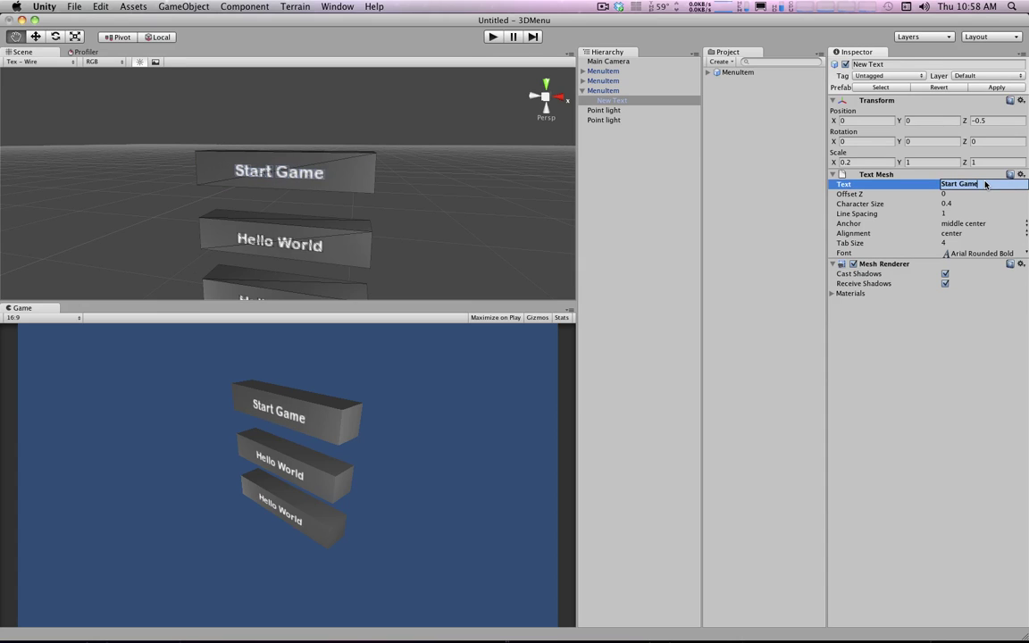
Replace the top menu item's text with New Game.
key("BackSpace")
key("BackSpace")
key("BackSpace")
key("BackSpace")
key("BackSpace")
key("BackSpace")
key("BackSpace")
key("BackSpace")
key("BackSpace")
key("BackSpace")
type("New Game")
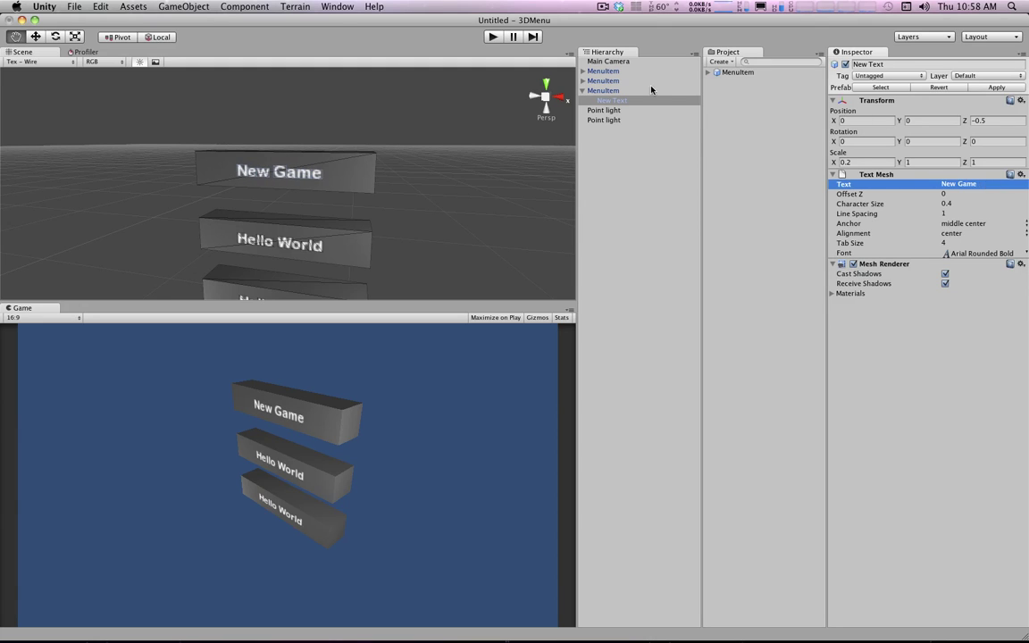
Set the middle menu item's text to Continue.
left_click(639, 81)
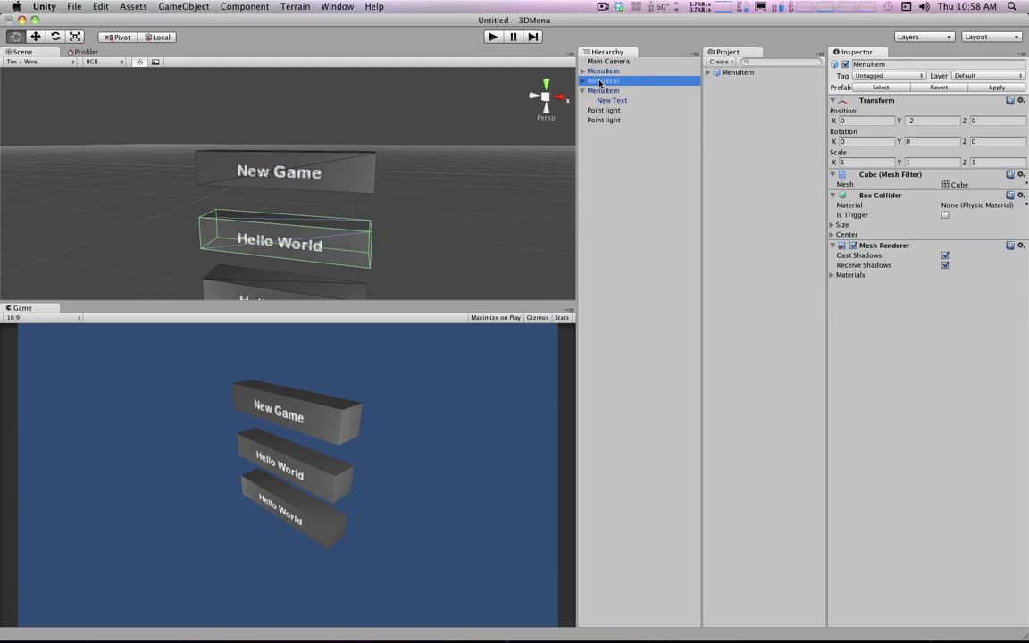
left_click(584, 81)
left_click(612, 90)
left_click(983, 183)
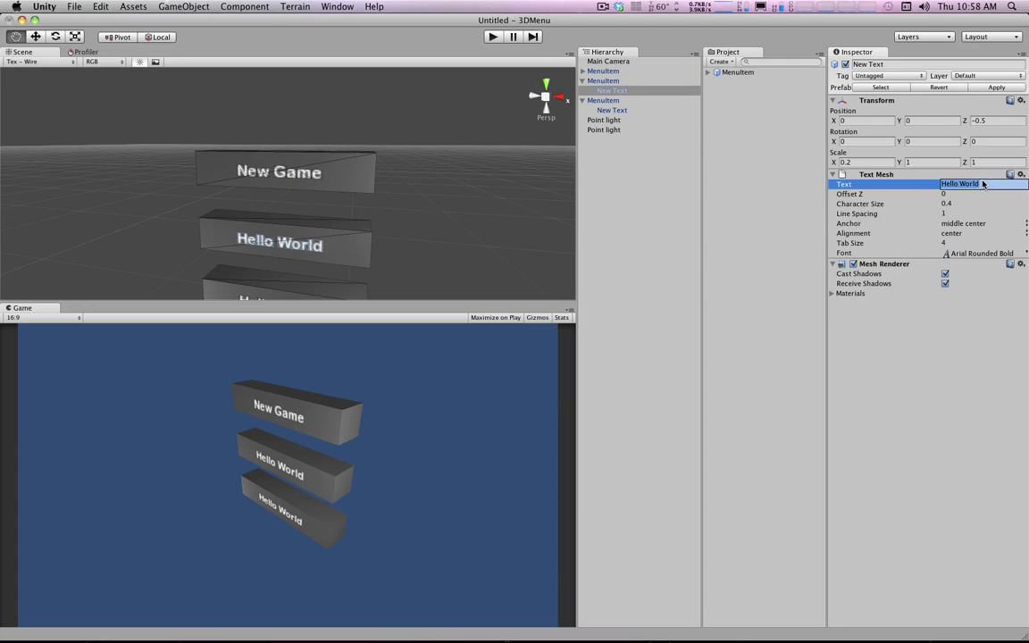
type("Continue")
key("Return")
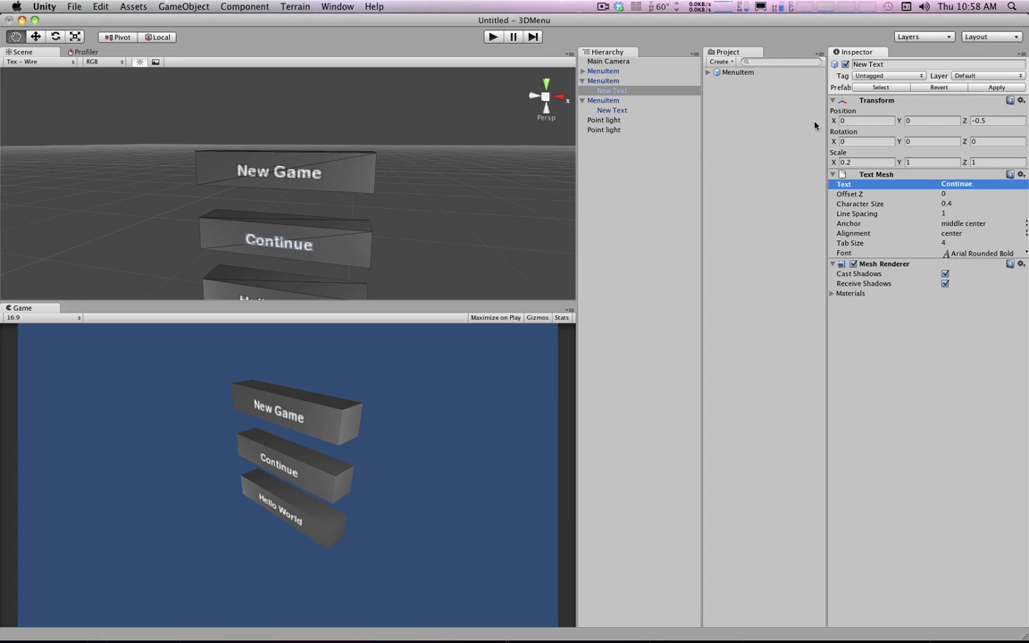
Set the lowest menu item's text to Exit.
left_click(583, 71)
left_click(611, 80)
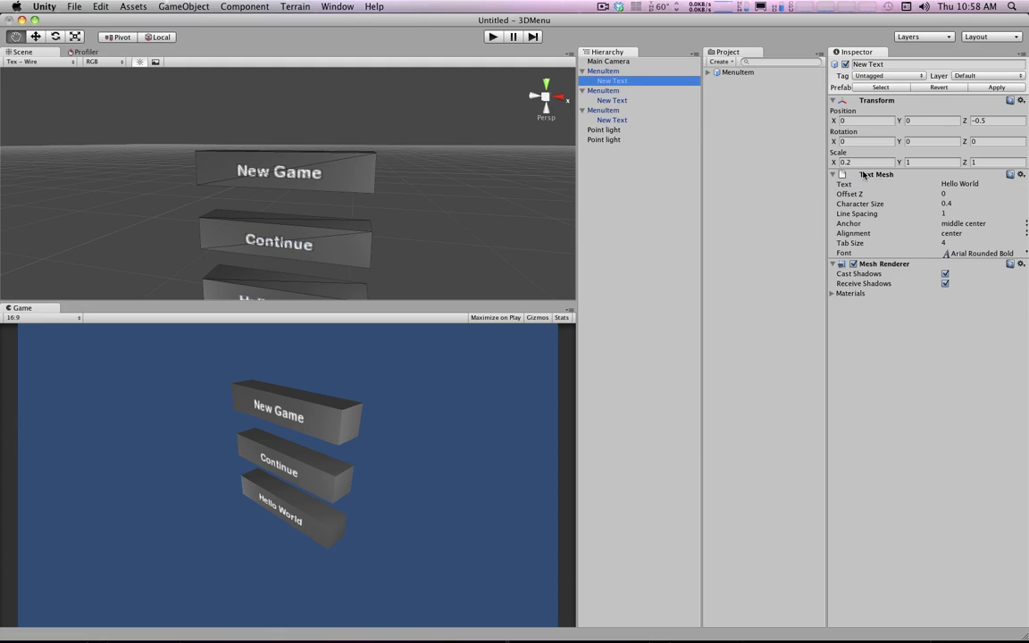
left_click(989, 186)
type("Exi")
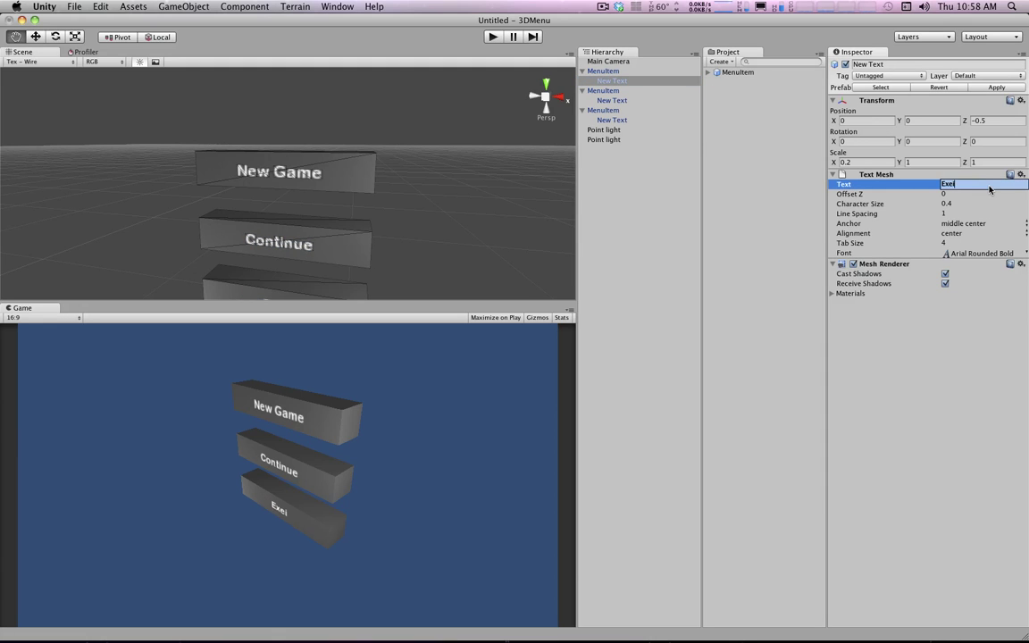
type("t")
key("Return")
Lower the Main Camera to about Y 1.5 and tilt it to an X rotation of about 22 degrees.
scroll(439, 167, "down", 3)
left_click_drag(376, 192, 295, 206, "alt")
key("w")
scroll(422, 145, "down", 6)
left_click(268, 142)
left_click_drag(269, 110, 269, 124)
left_click_drag(279, 165, 213, 184, "alt")
key("e")
left_click_drag(143, 134, 206, 193, "alt")
key("w")
Run the scene in play mode to preview the menu, and stop it again.
left_click_drag(307, 177, 515, 250, "alt")
scroll(515, 266, "up", 3)
left_click_drag(326, 205, 342, 164, "alt")
scroll(336, 167, "up", 3, "alt")
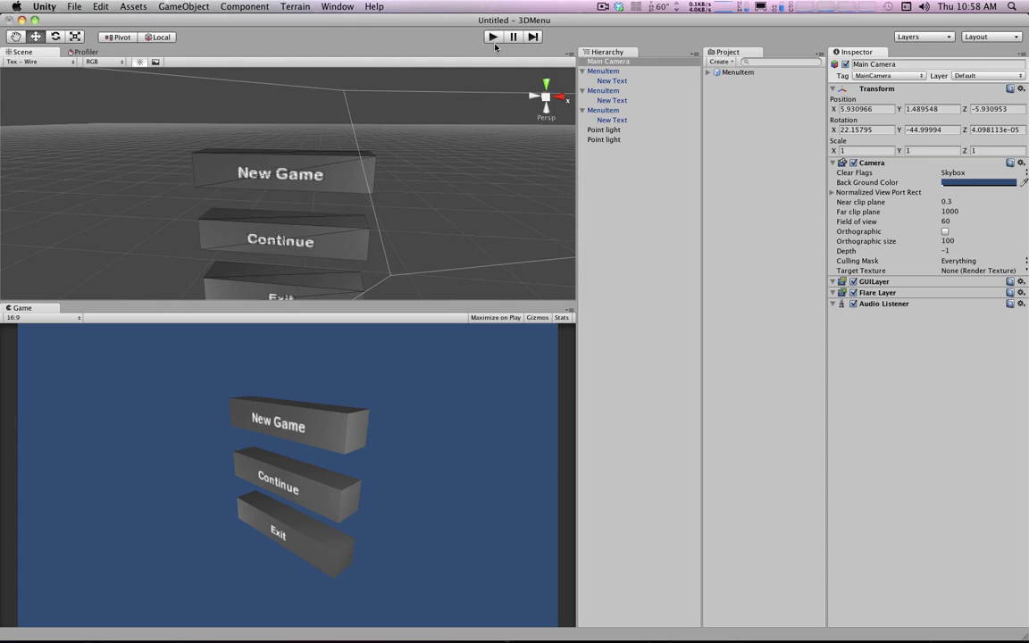
left_click(494, 38)
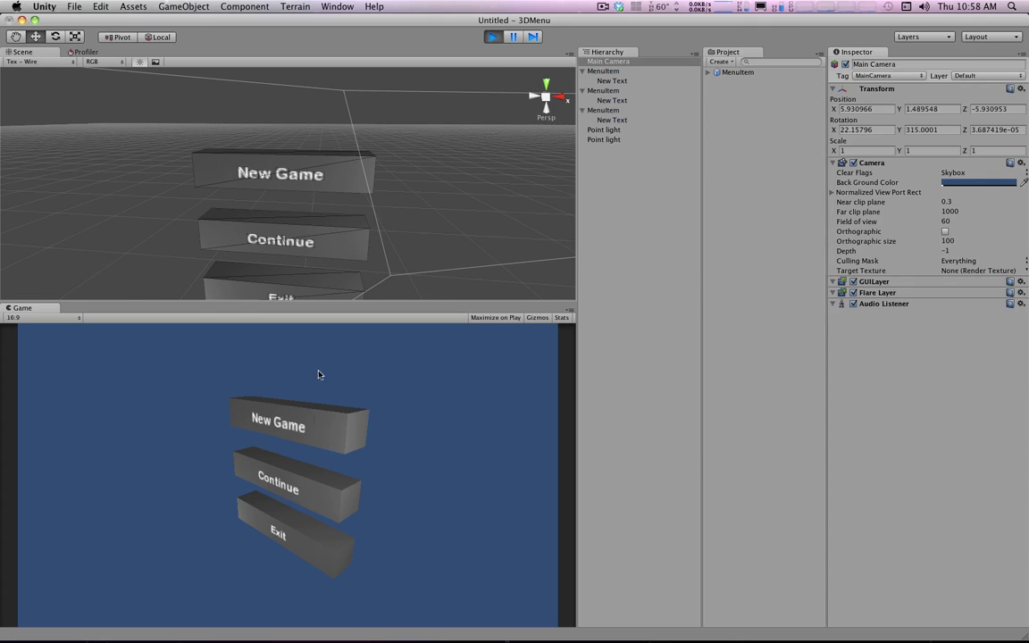
left_click(497, 37)
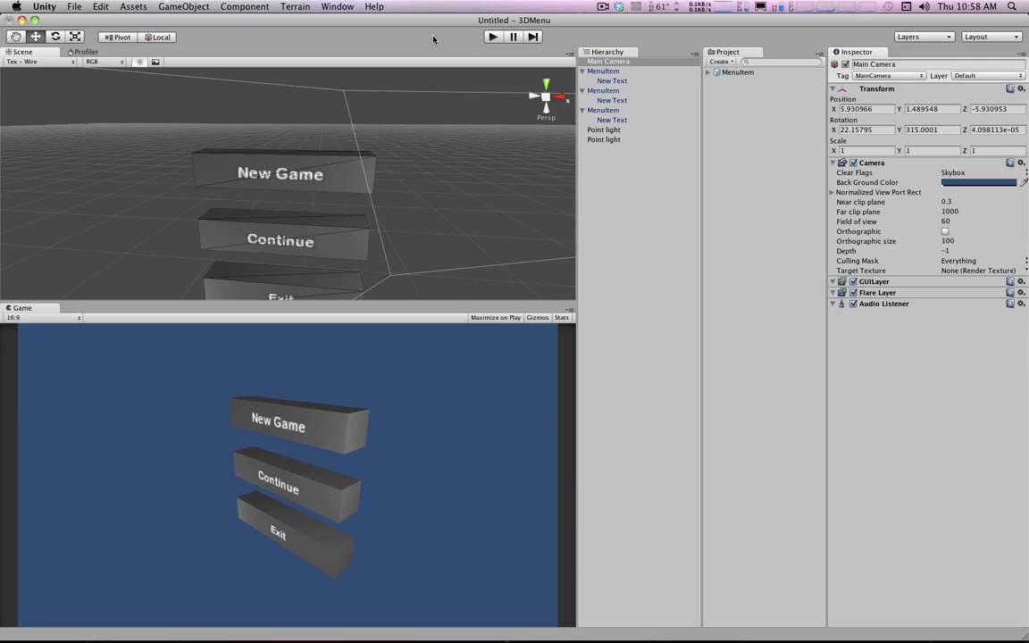
Save the scene as menu.
left_click(75, 6)
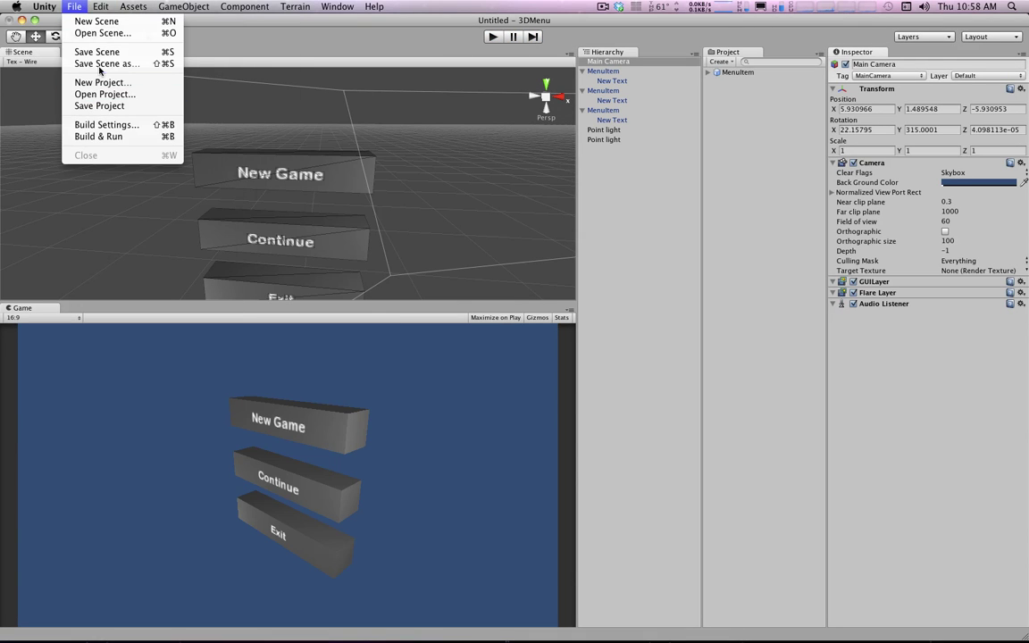
left_click(85, 55)
type("3enu")
key("Return")
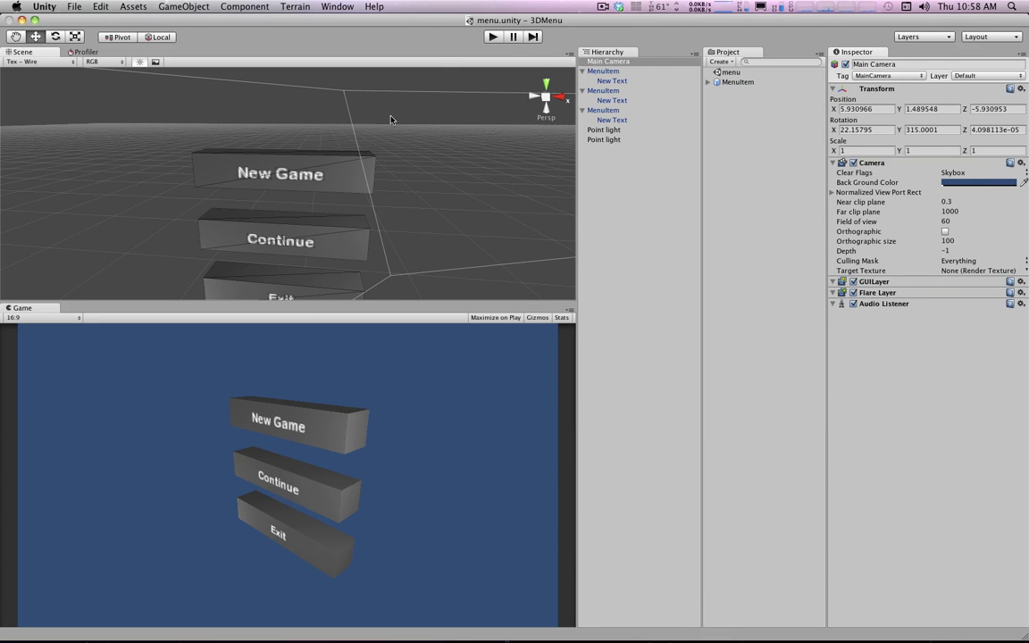
Examine the stacked menu items in the scene, selecting the New Game and Continue cubes in turn.
scroll(328, 200, "down", 3)
left_click_drag(328, 200, 287, 198, "alt")
scroll(294, 202, "down", 5)
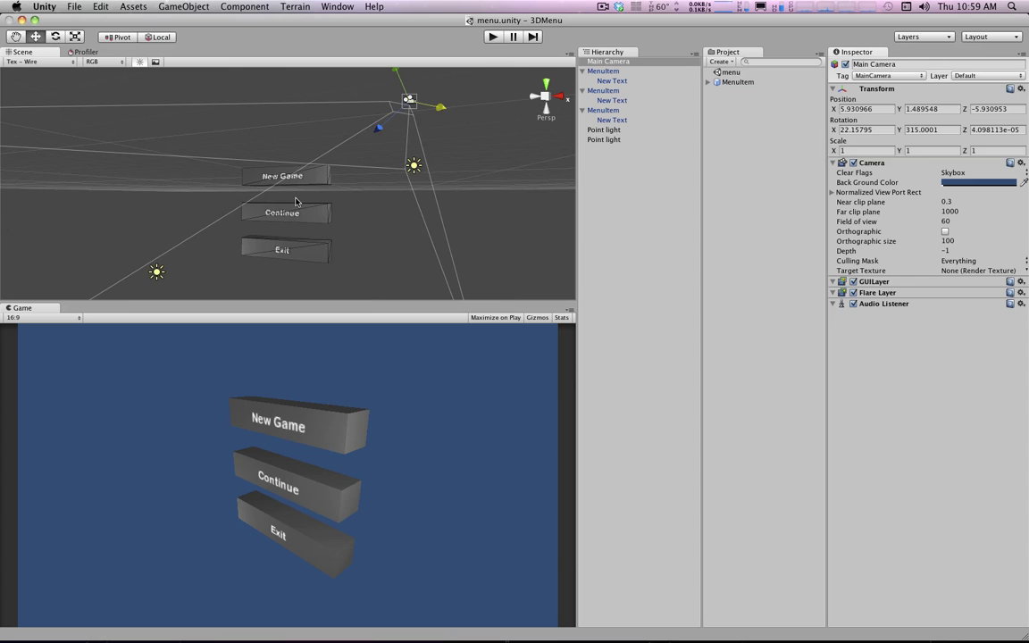
scroll(313, 202, "up", 8)
left_click(324, 178)
left_click(335, 278)
left_click(342, 175)
left_click(335, 270)
left_click(361, 168)
left_click(345, 272)
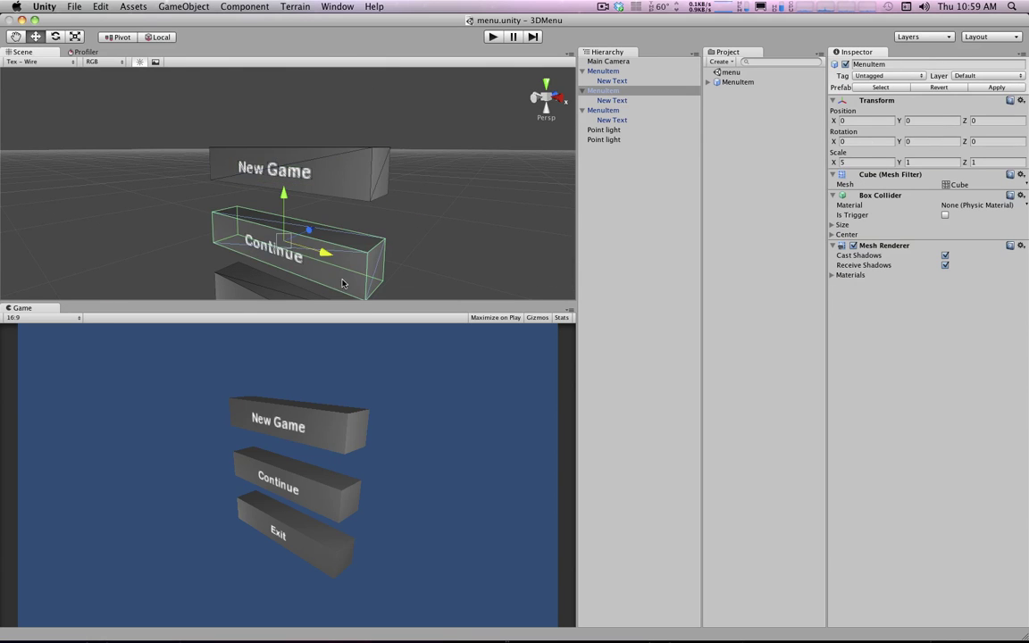
key("q")
scroll(293, 286, "down", 3)
left_click_drag(317, 266, 317, 218)
scroll(317, 218, "up", 3)
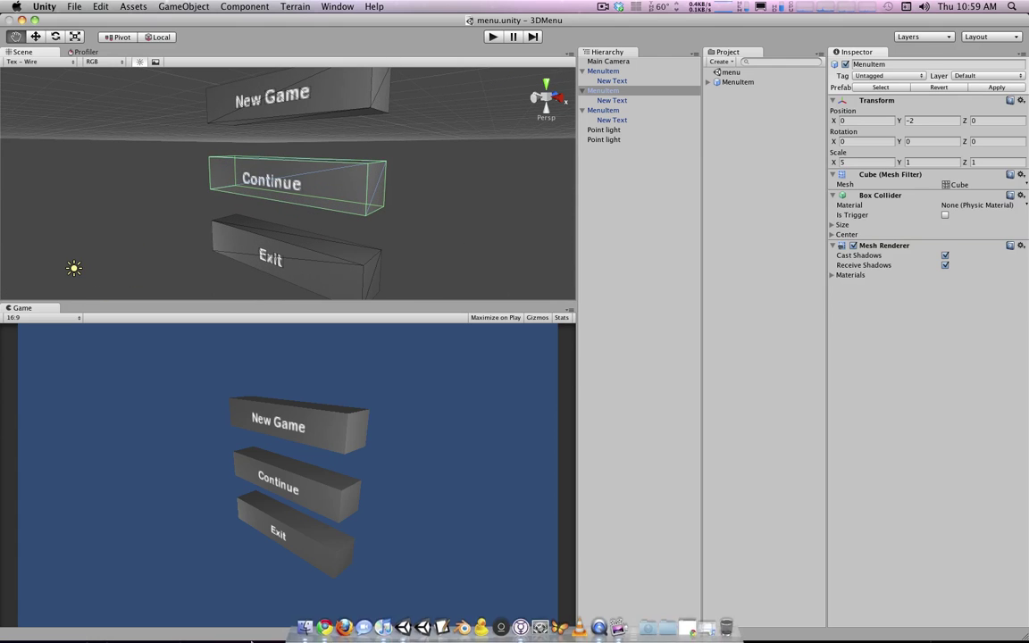
Switch to Chrome and look through the iTween for Unity page, from its introduction to the callback functions section.
left_click(351, 602)
left_click(407, 38)
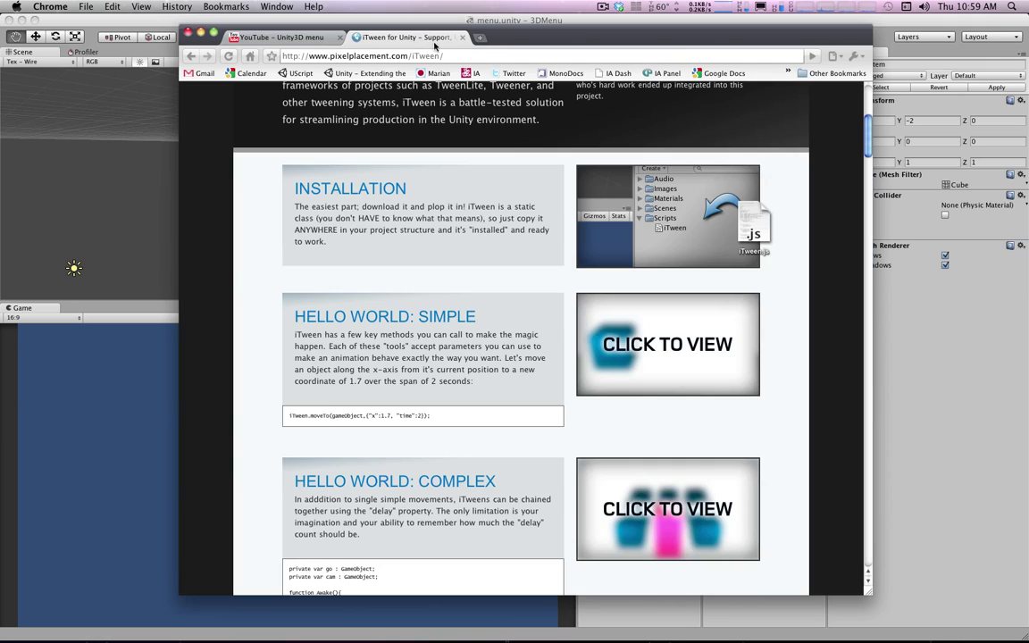
scroll(493, 215, "up", 5)
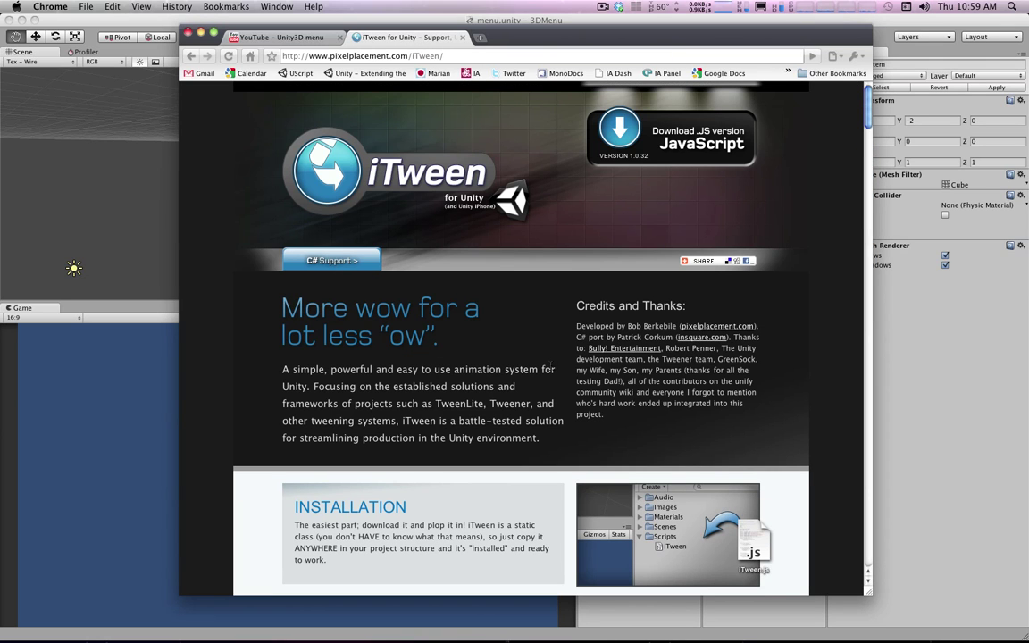
scroll(550, 366, "down", 15)
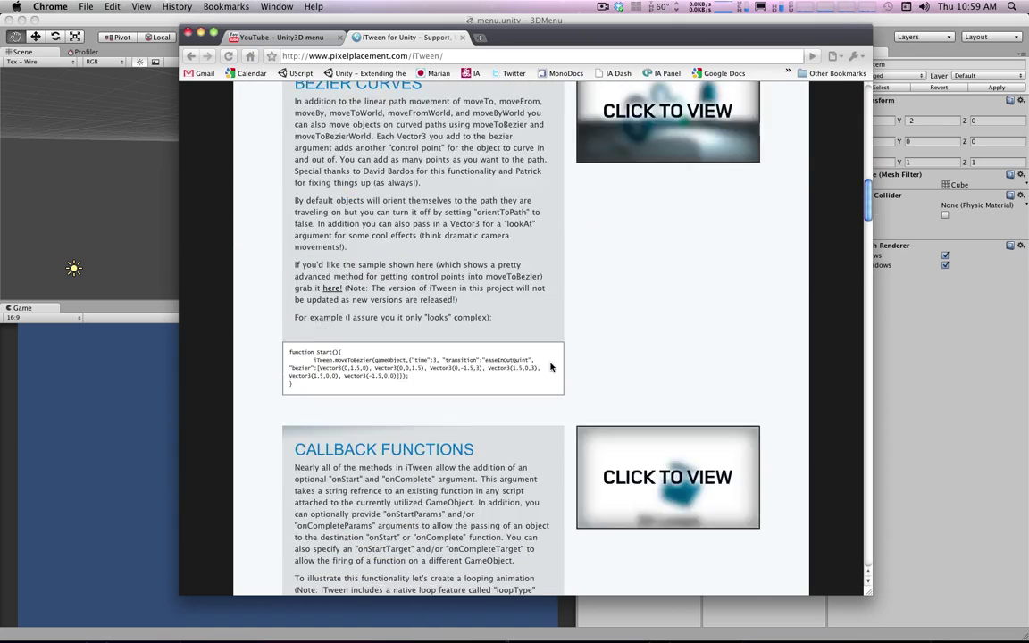
Play the simple, complex and Bezier curve demos on the iTween page, and skim the remaining documentation sections.
scroll(550, 365, "down", 5)
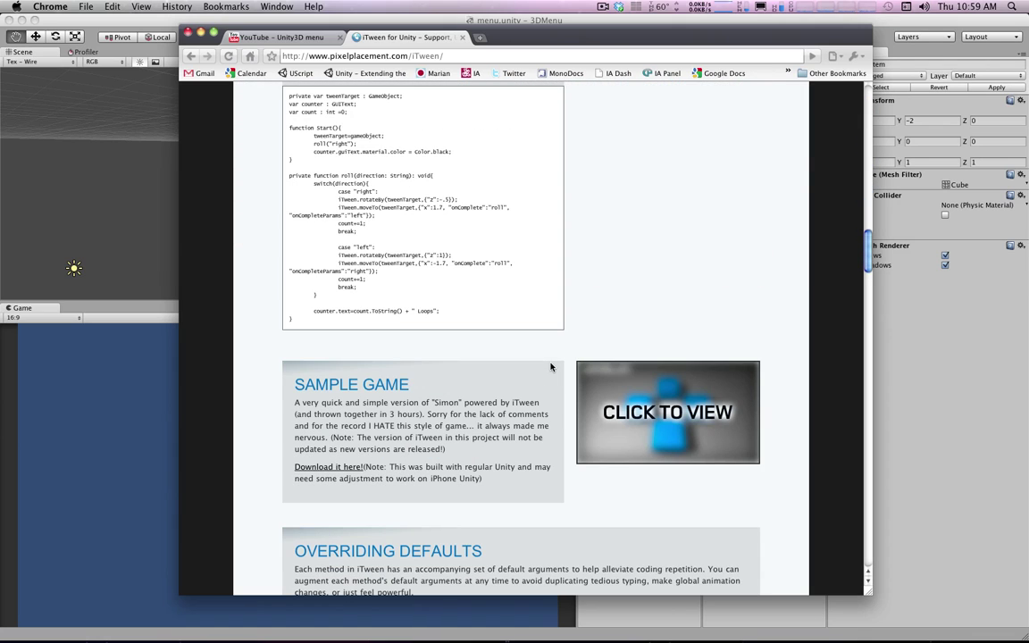
scroll(551, 365, "up", 20)
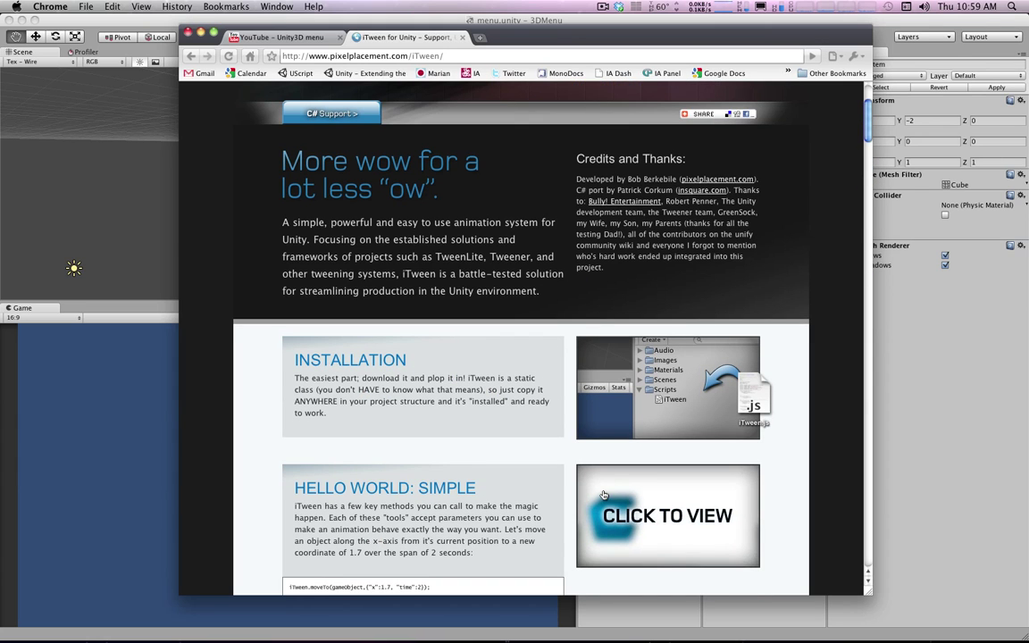
scroll(594, 492, "down", 3)
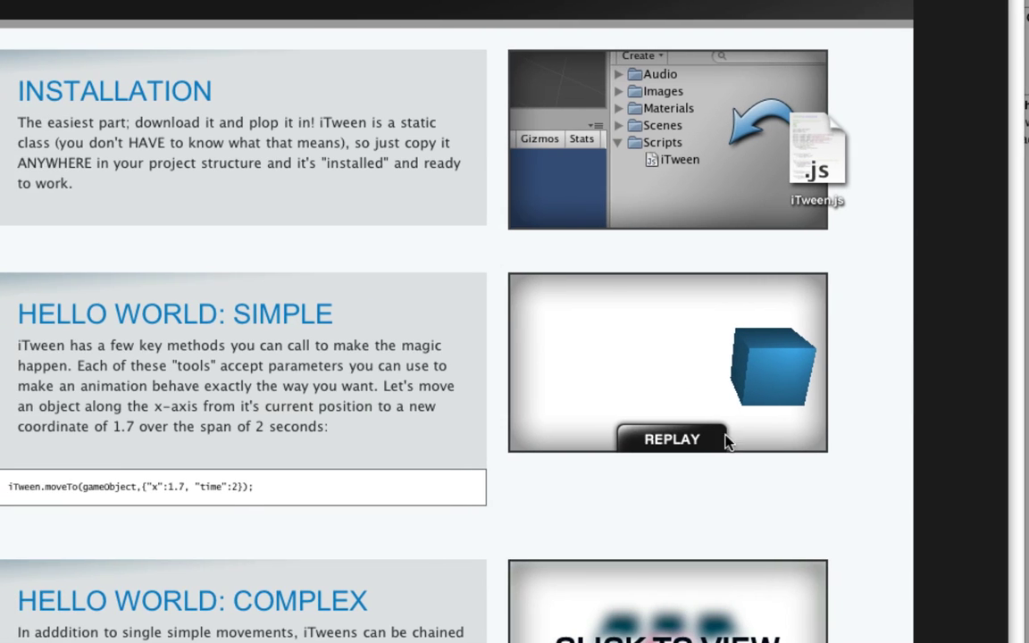
left_click(639, 437)
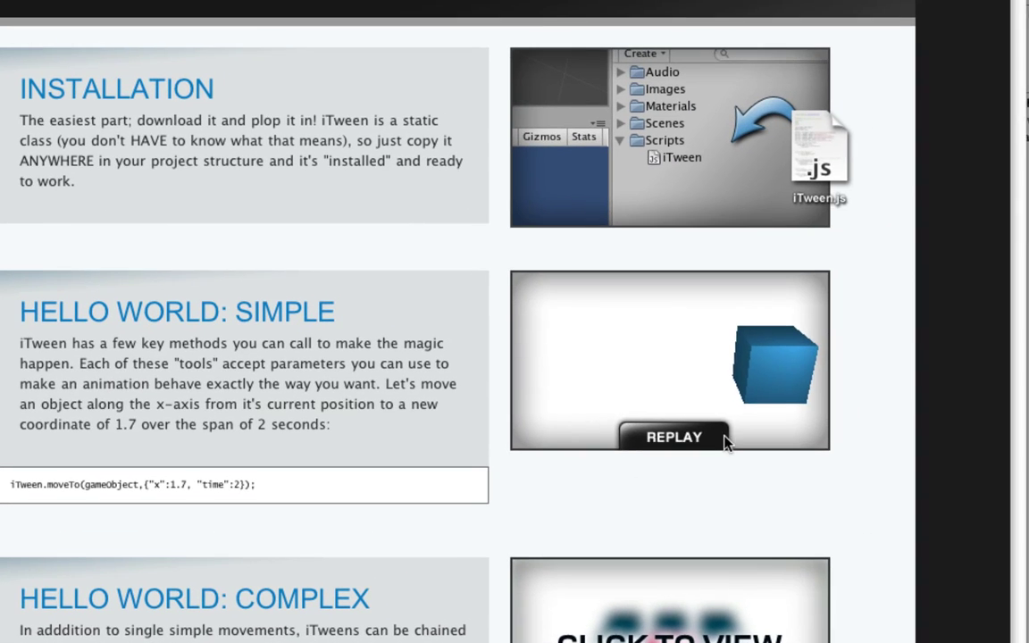
left_click(665, 437)
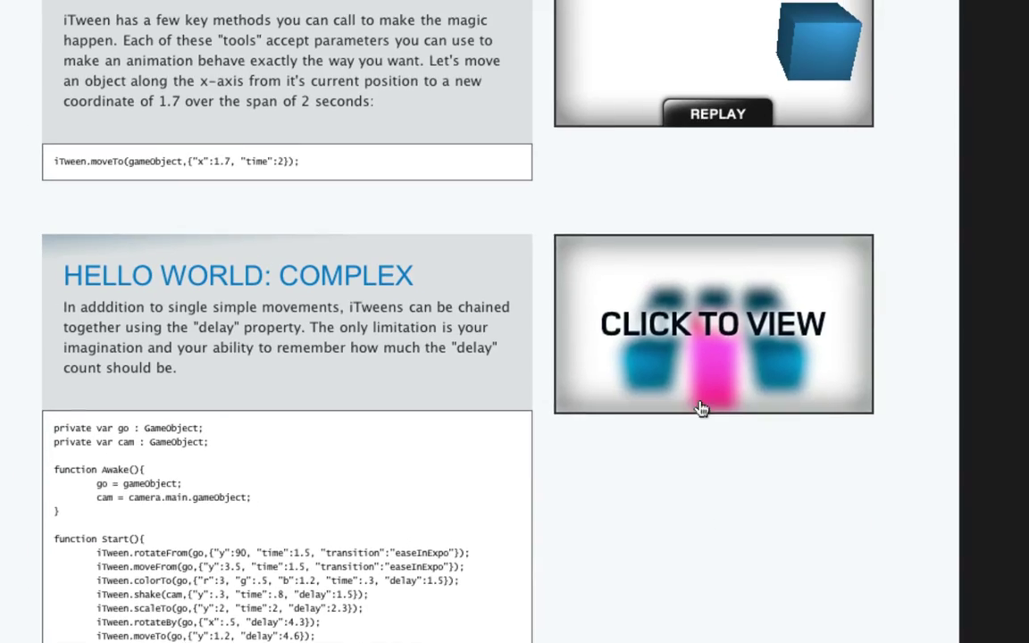
left_click(705, 608)
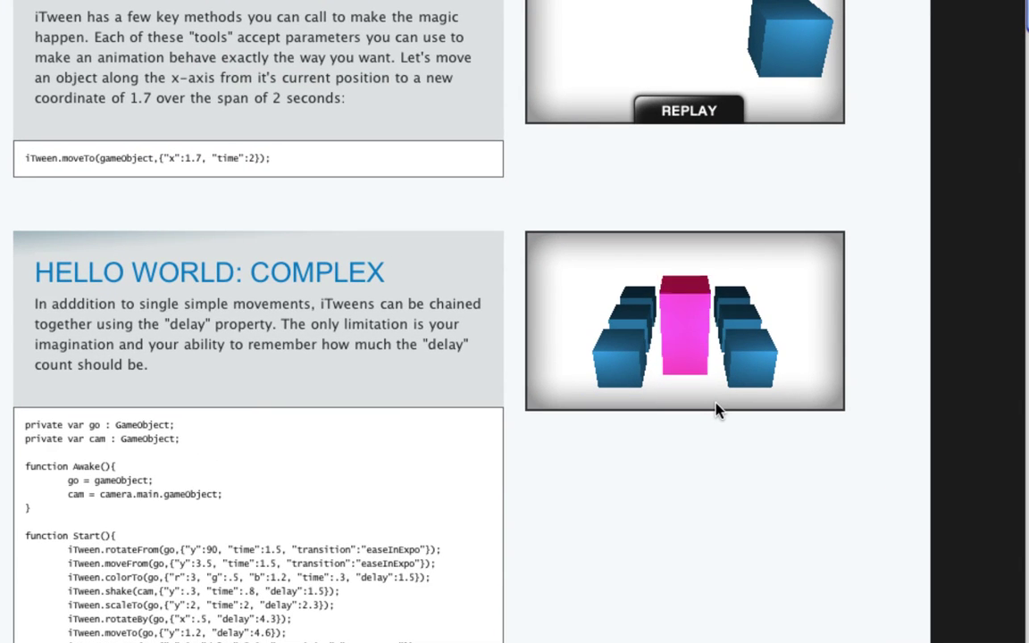
scroll(719, 409, "down", 3)
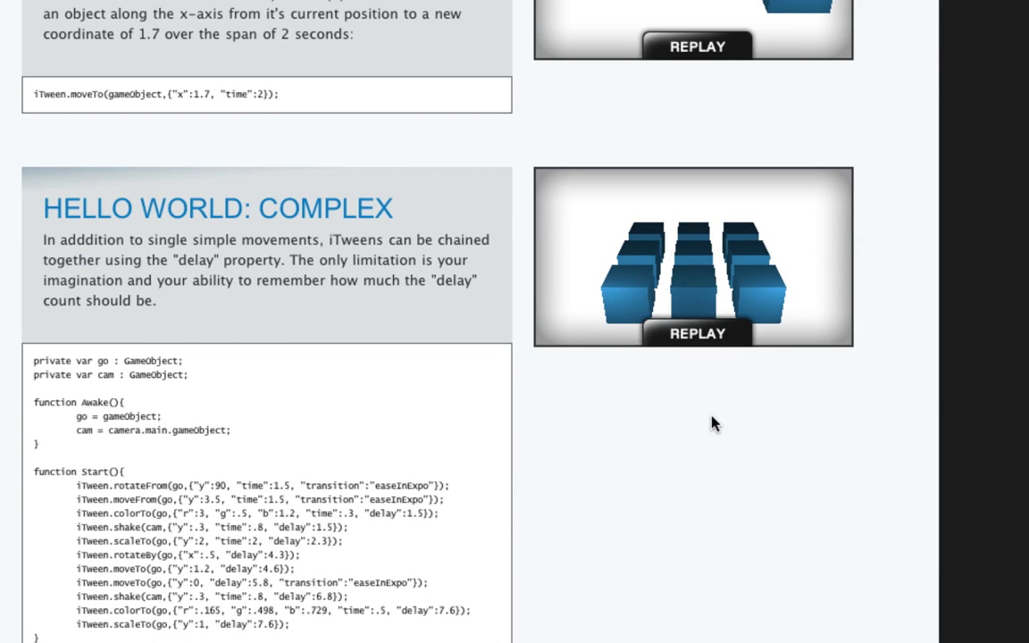
scroll(714, 423, "down", 6)
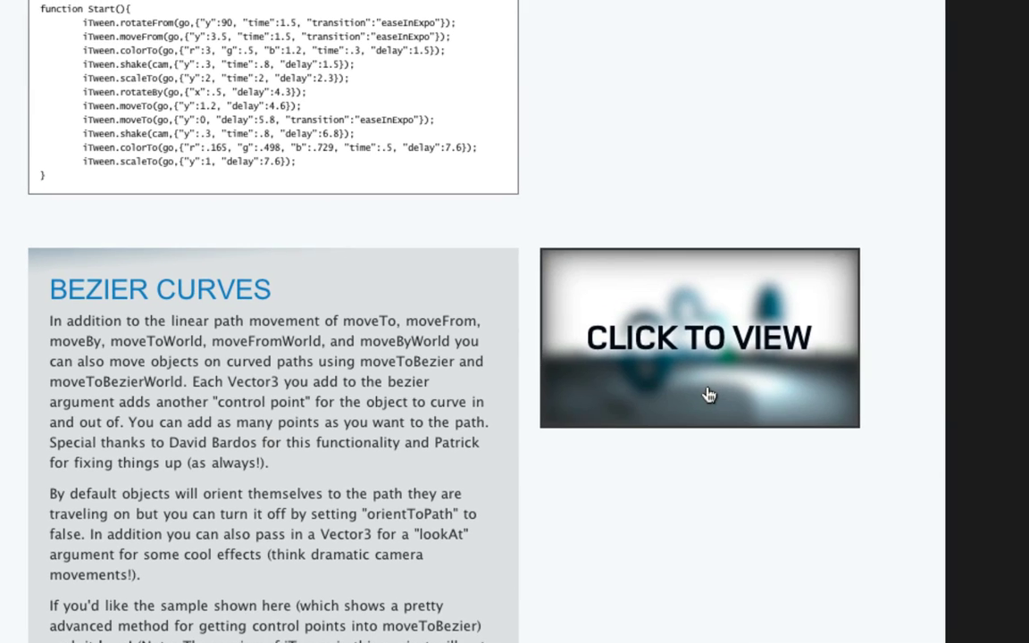
left_click(702, 354)
scroll(709, 399, "down", 3)
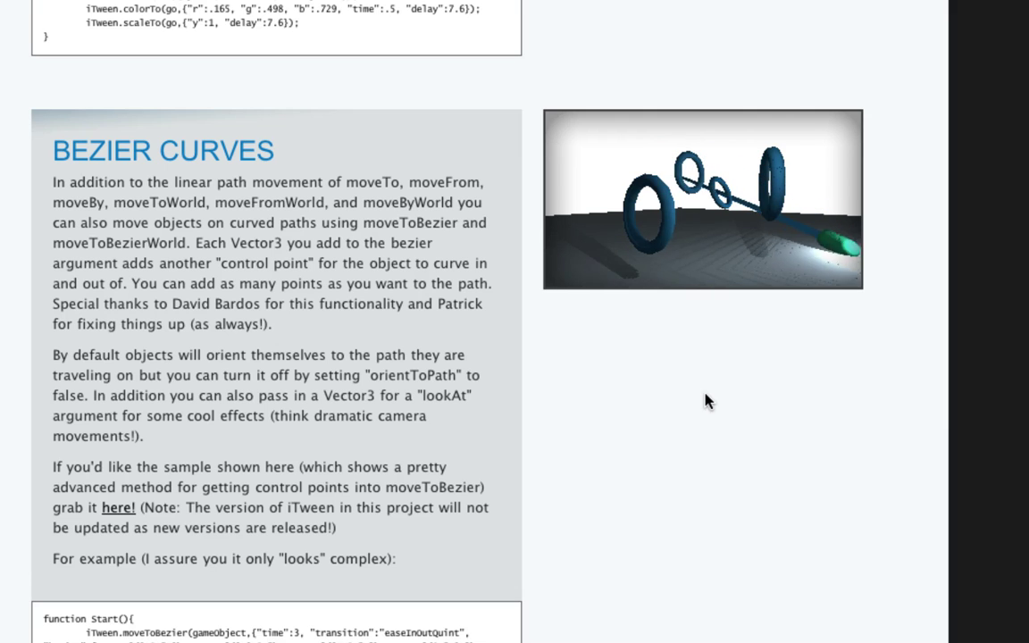
scroll(706, 401, "down", 12)
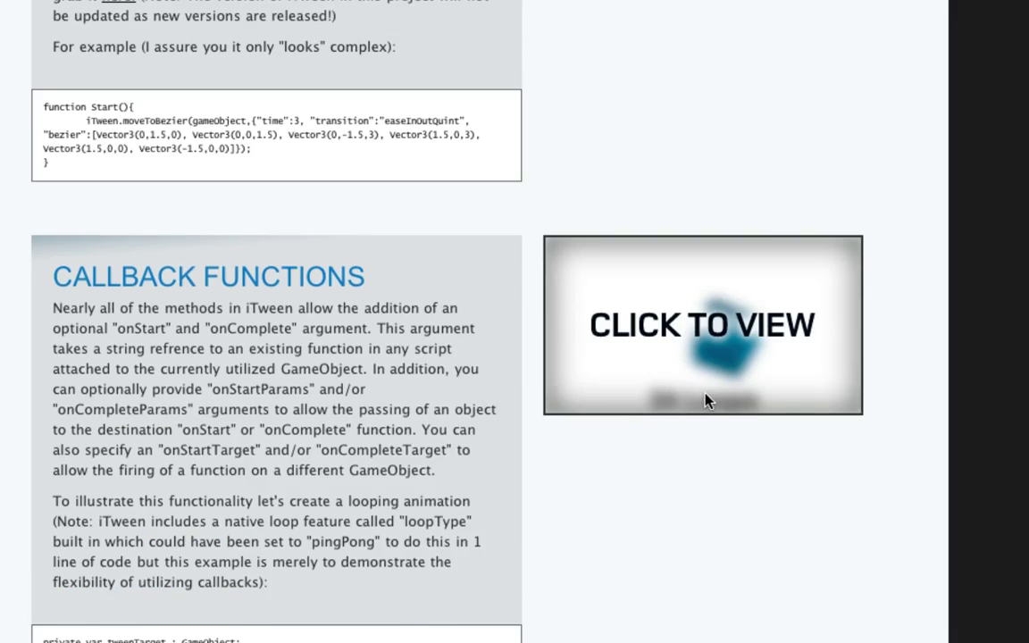
scroll(706, 401, "down", 14)
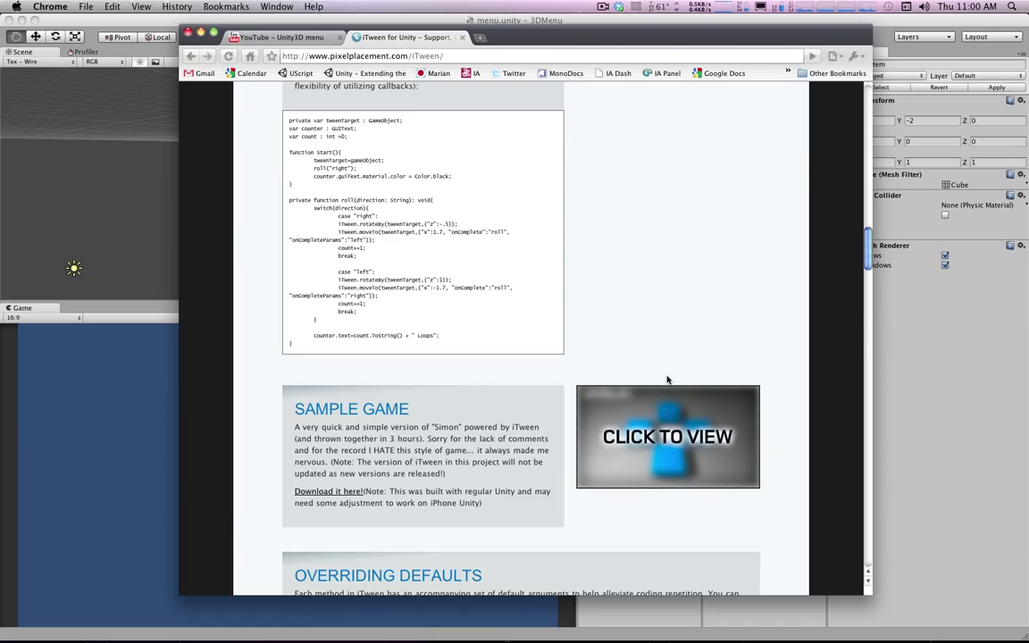
scroll(706, 402, "down", 20)
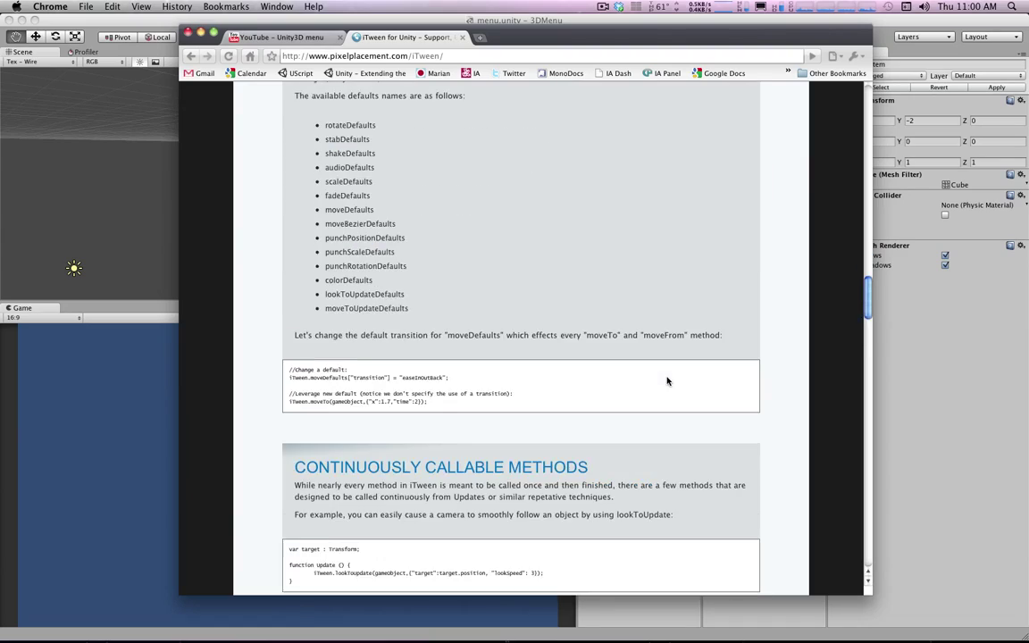
scroll(666, 381, "down", 20)
Download the JavaScript version of iTween, iTween_1_0_32_JS.zip, to the Desktop.
scroll(643, 301, "up", 20)
scroll(643, 300, "up", 20)
right_click(661, 156)
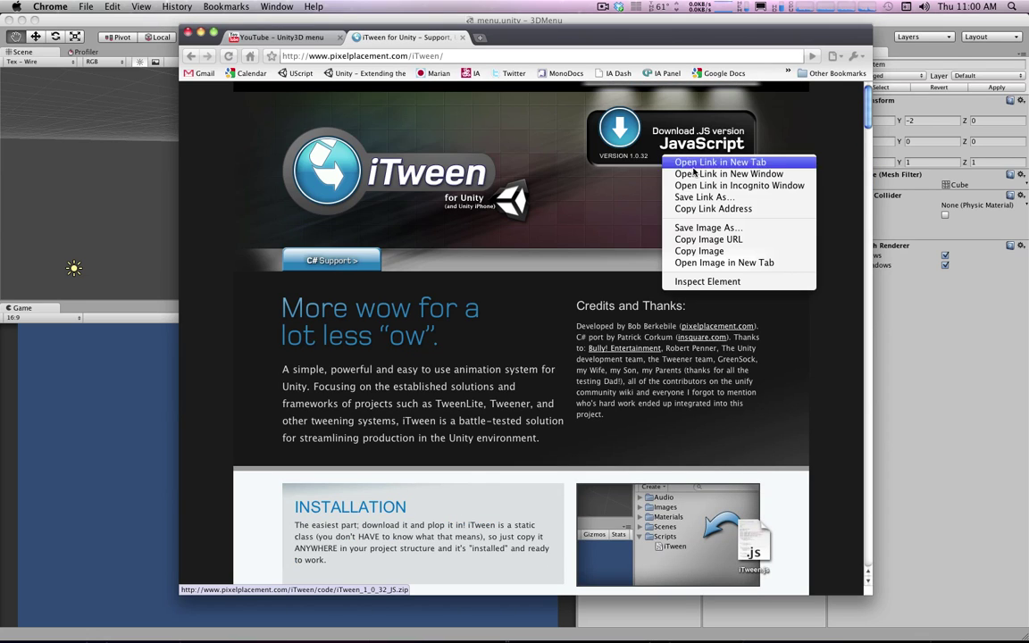
left_click(717, 196)
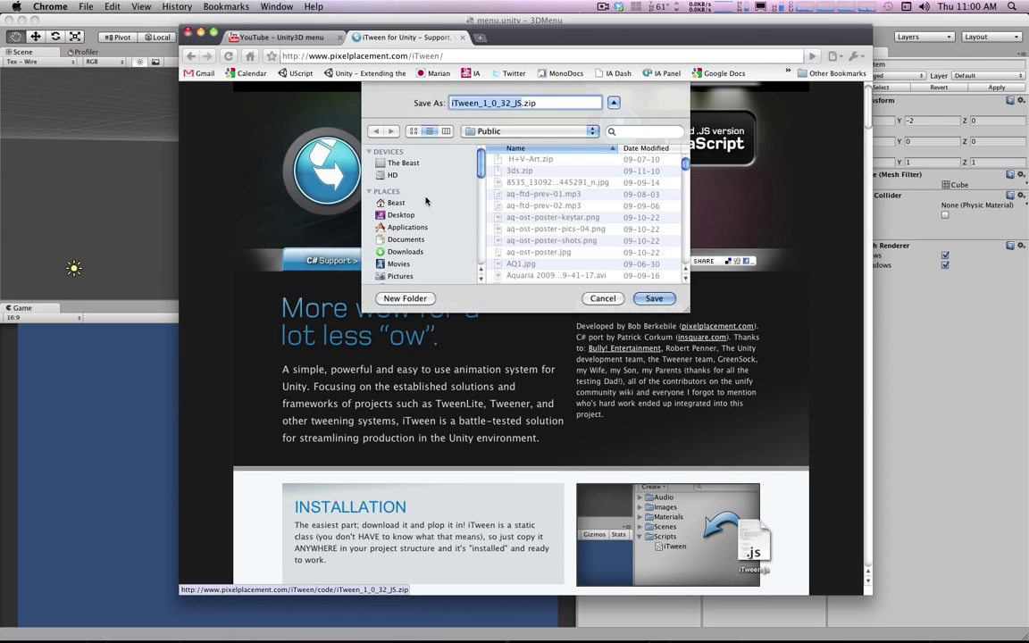
left_click(402, 215)
key("Return")
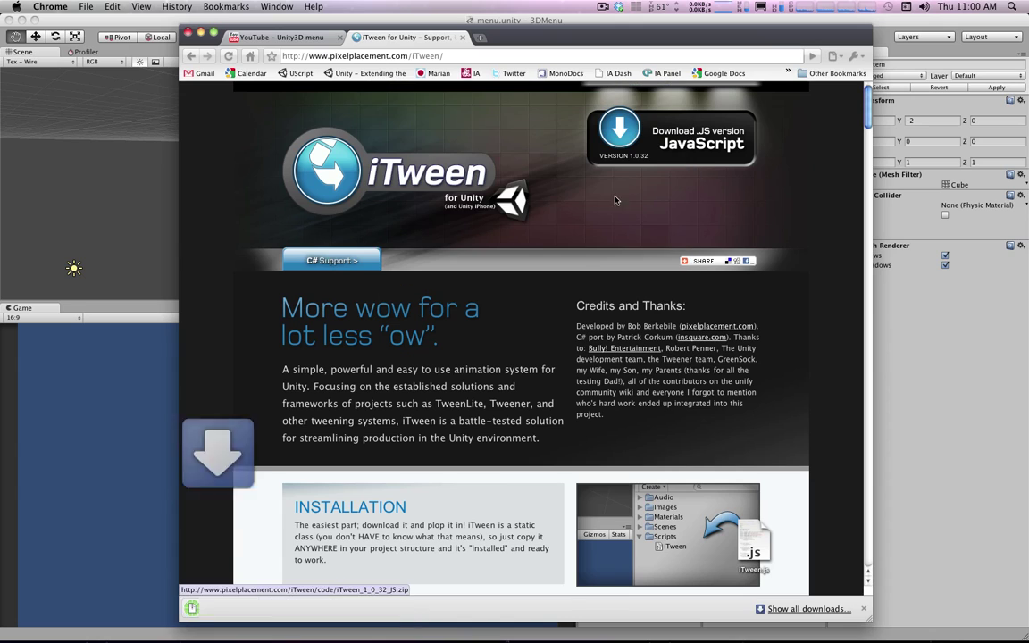
Reveal the downloaded iTween archive in Finder and extract it.
left_click(302, 609)
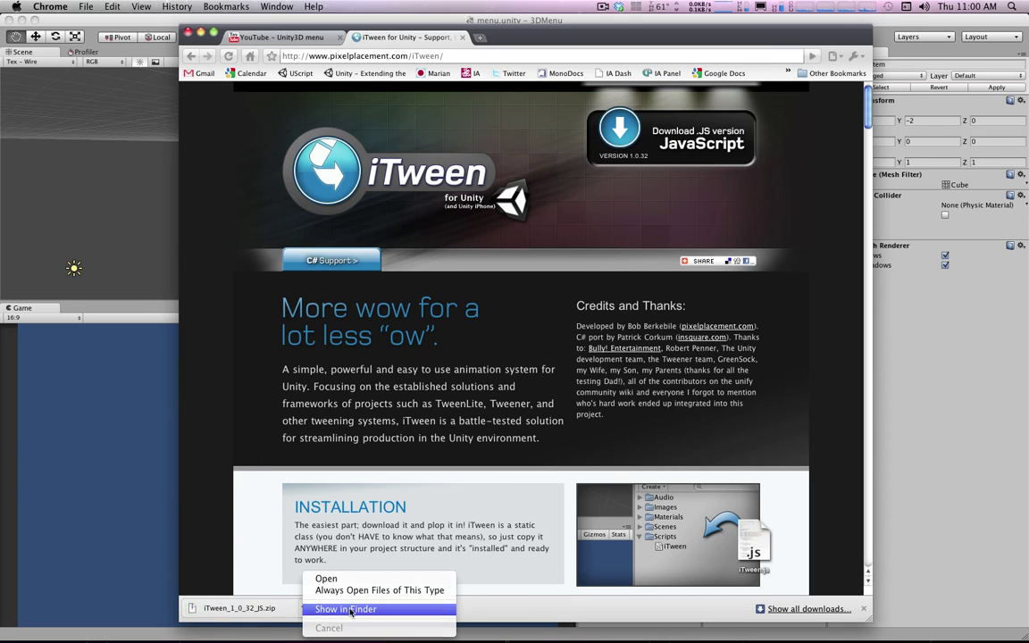
left_click(350, 609)
double_click(320, 130)
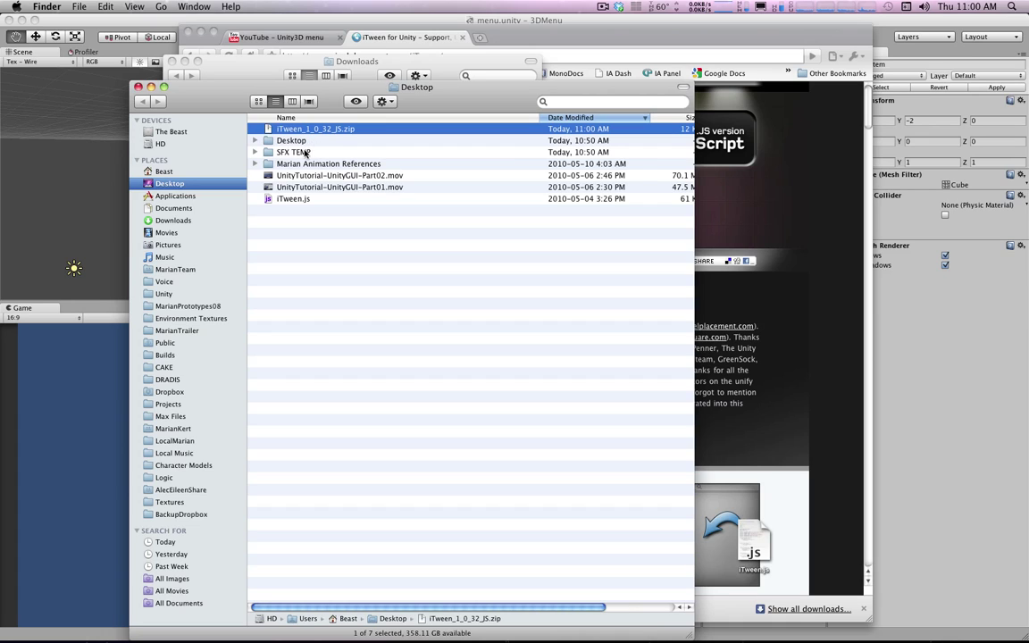
Put iTween.js from the Desktop into the 3DMenu project's Assets folder, and select the imported script in Unity.
left_click(299, 198)
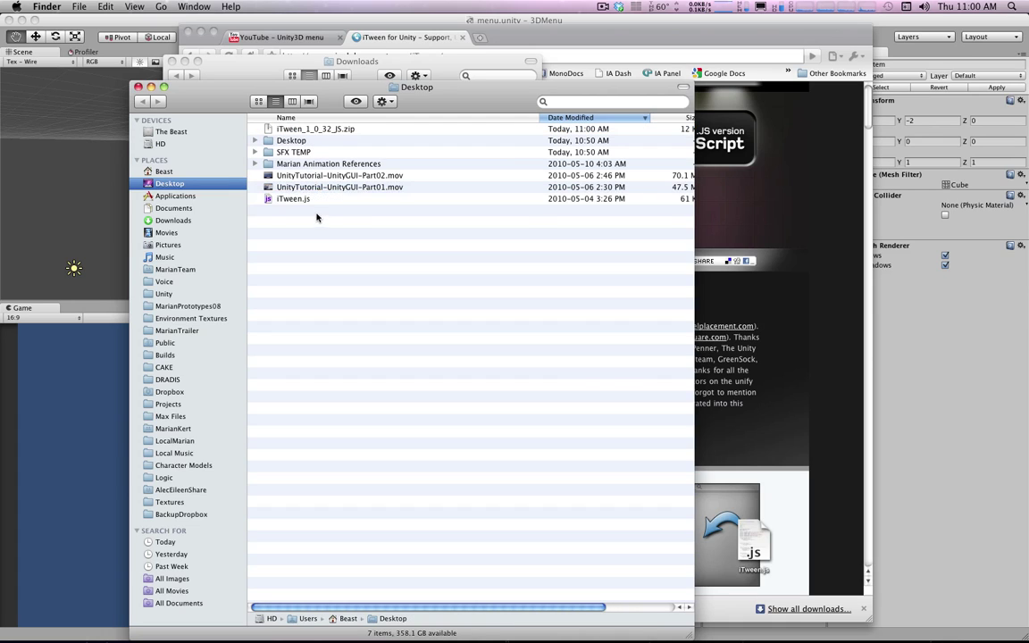
left_click(166, 295)
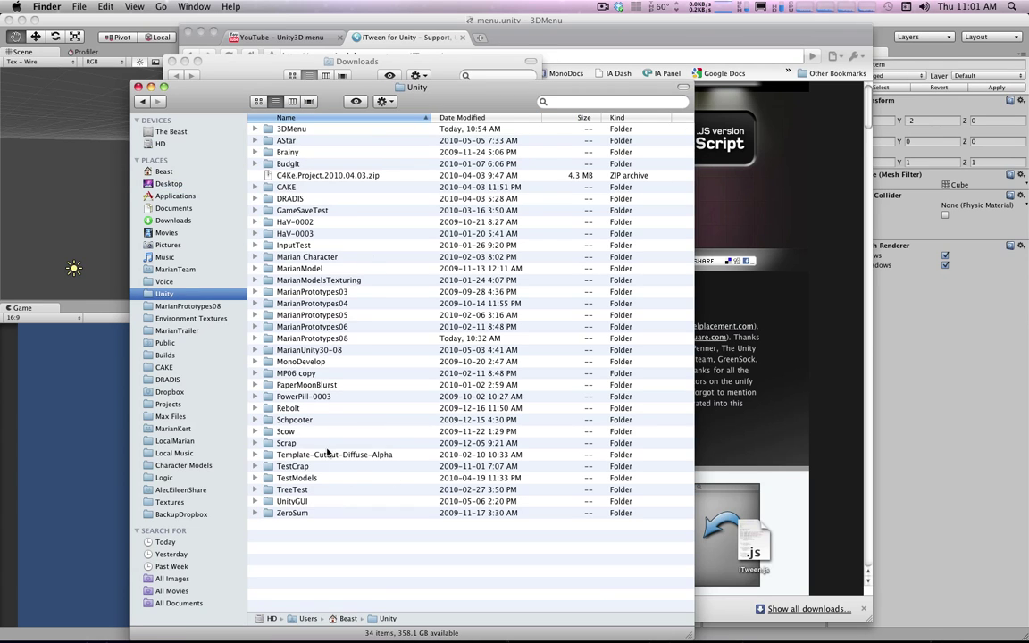
double_click(292, 128)
double_click(287, 130)
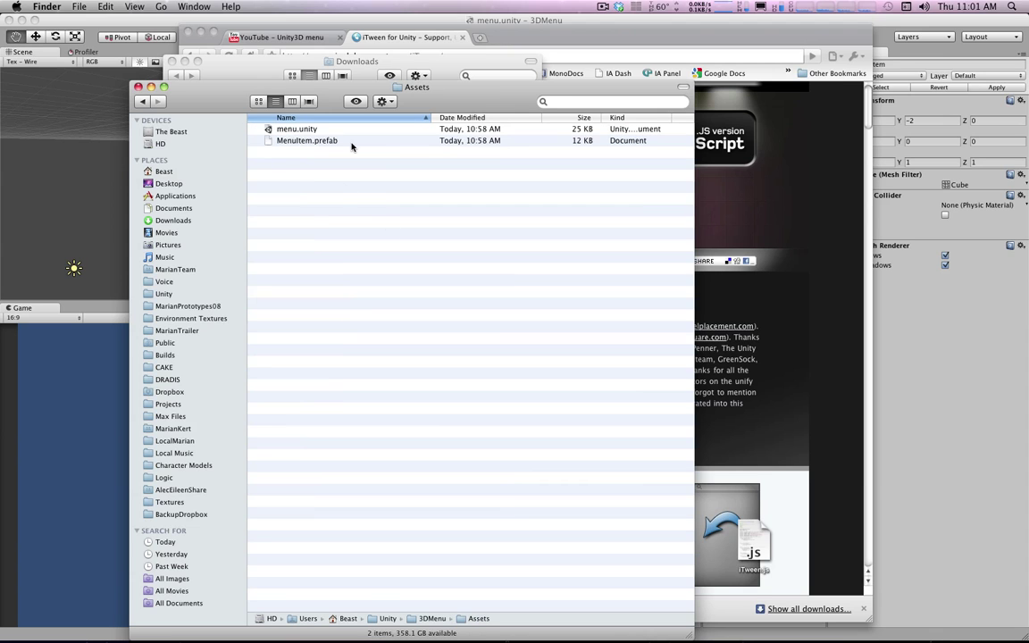
left_click(951, 393)
left_click(742, 73)
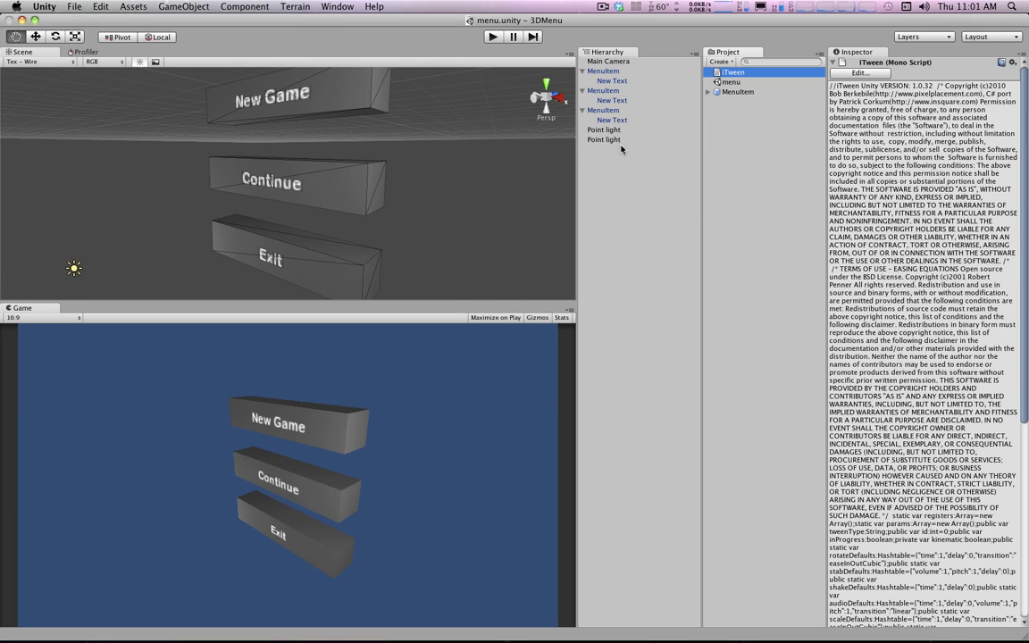
Face the menu from the back in the Scene view, then open the iTween script in Unitron, skim its code and return to Unity.
left_click(526, 99)
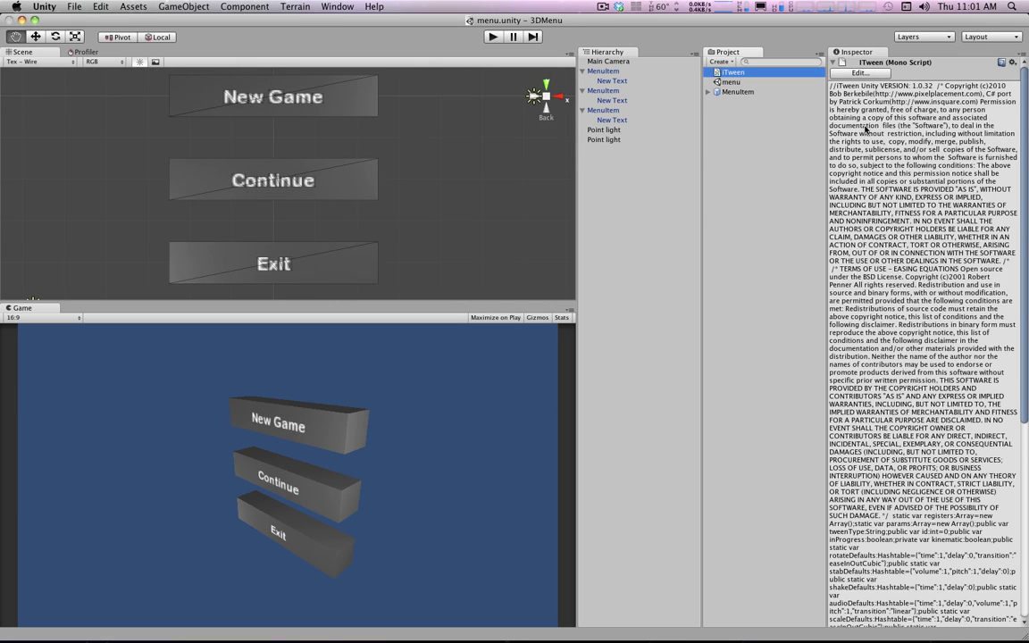
left_click(774, 81)
left_click(774, 72)
double_click(760, 73)
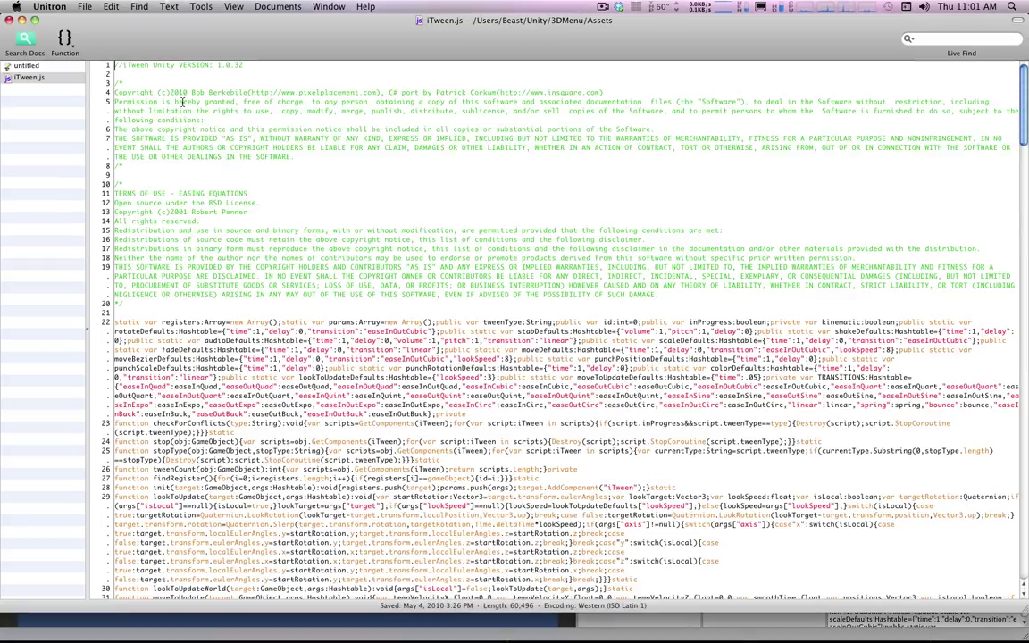
scroll(404, 326, "down", 20)
scroll(404, 325, "down", 15)
scroll(447, 491, "up", 20)
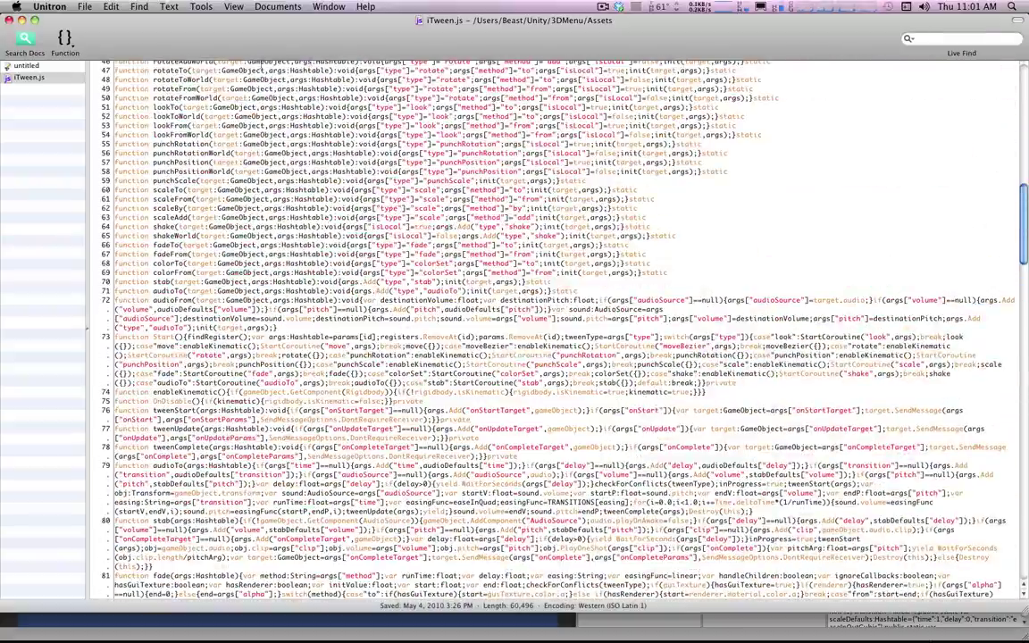
key("super+Tab")
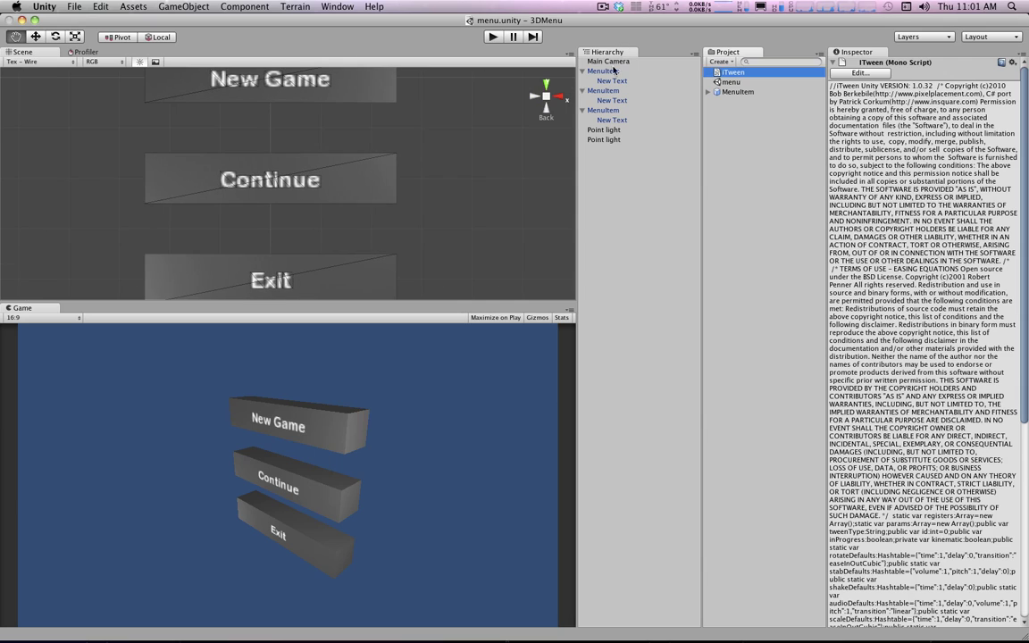
Create a JavaScript asset named MenuItem in the project for the three menu cubes.
left_click(613, 70)
left_click(611, 91)
left_click(608, 110)
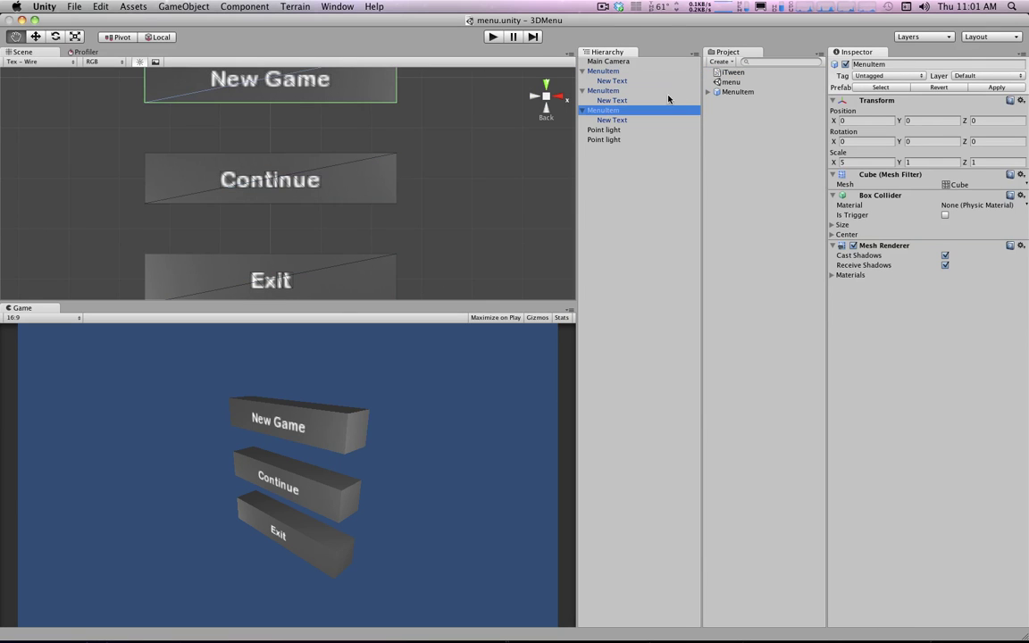
right_click(749, 146)
mouse_move(790, 169)
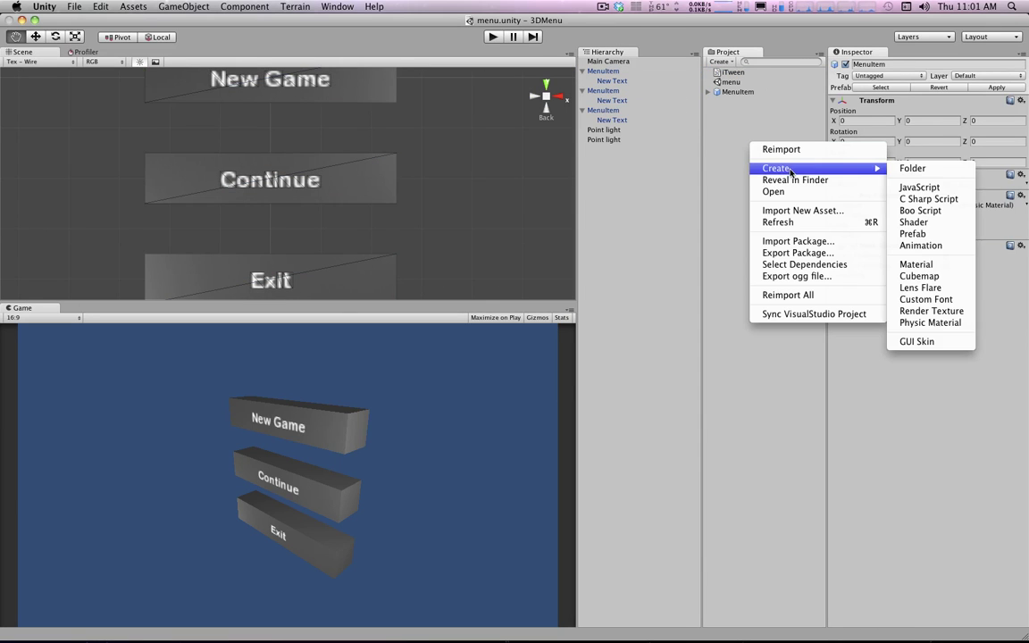
left_click(920, 188)
type("MenuItem")
key("Return")
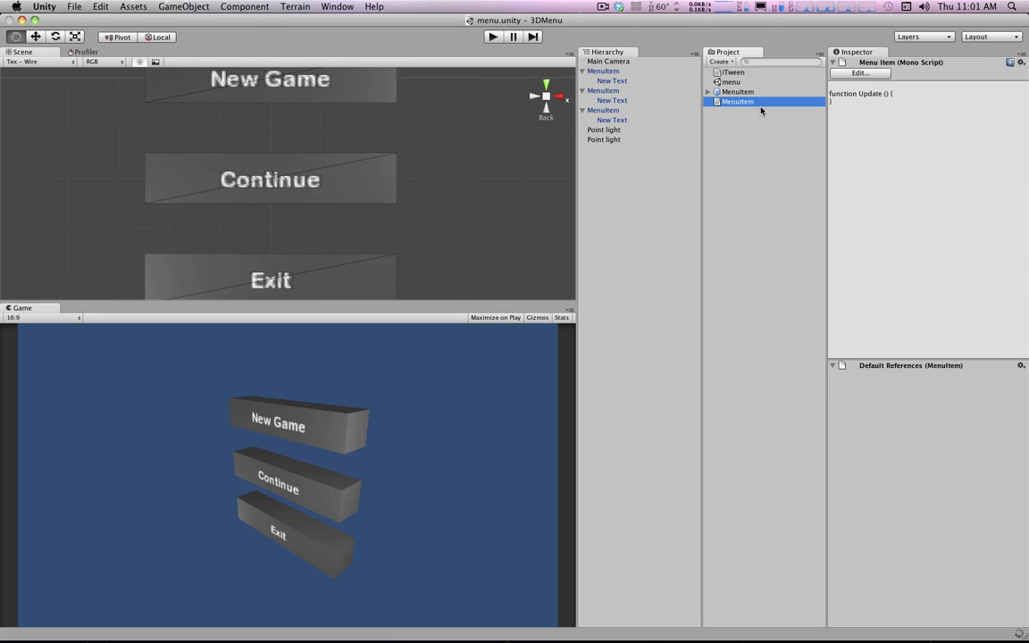
Attach the MenuItem script to the New Game cube and apply the change to its prefab.
left_click(659, 109)
left_click_drag(722, 105, 911, 304)
left_click(600, 220)
left_click(938, 86)
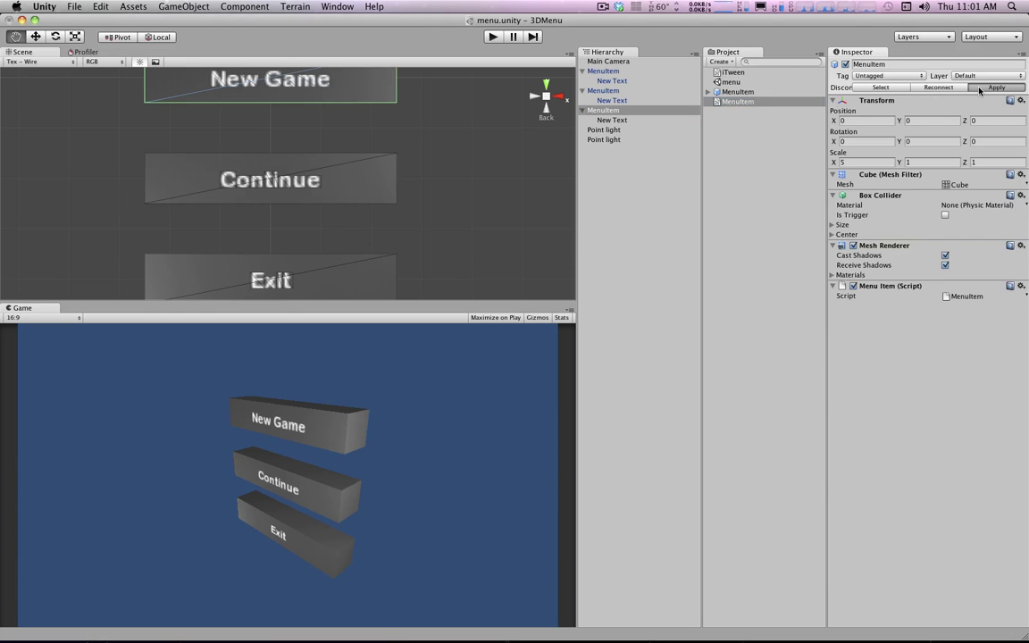
Open the MenuItem script for editing and place the Update function's opening brace on its own line.
double_click(958, 298)
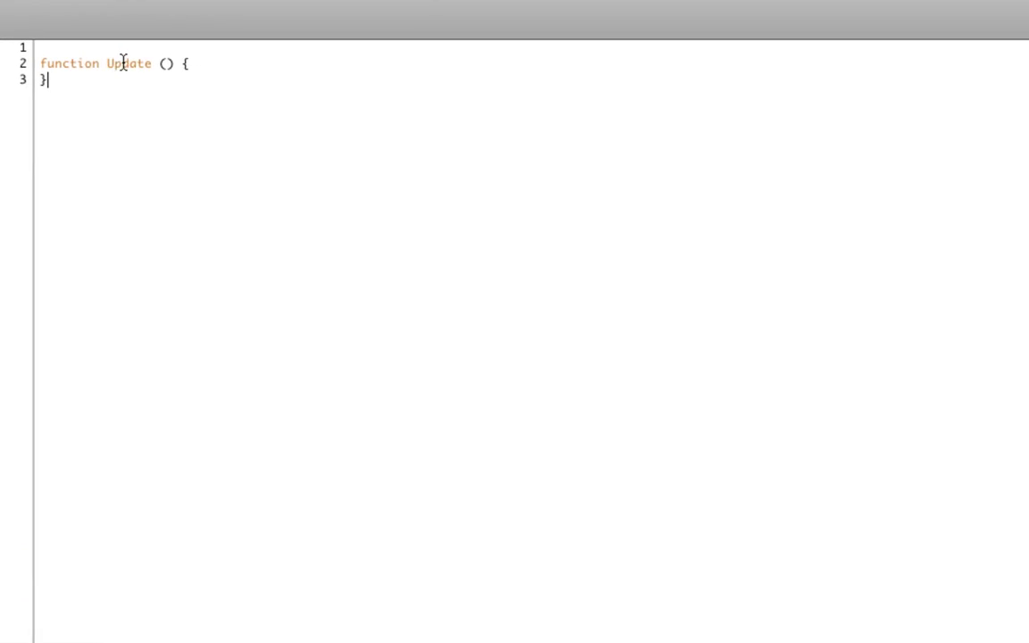
left_click(163, 64)
key("Return")
left_click(86, 51)
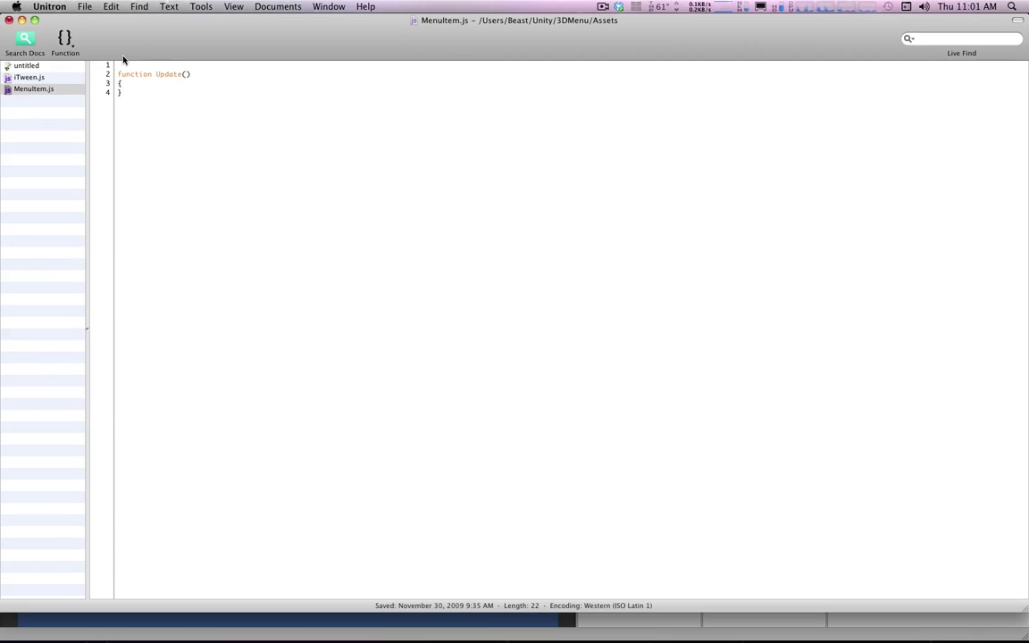
Switch to Unity to view all three menu cubes in the scene, and reopen the MenuItem script in Unitron.
left_click(580, 623)
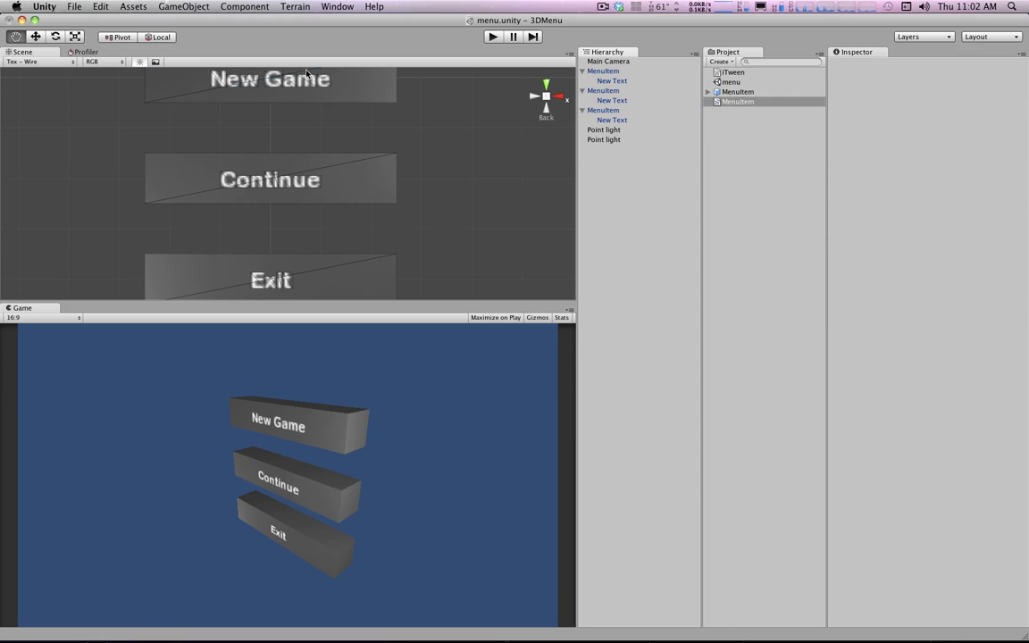
scroll(330, 99, "down", 2)
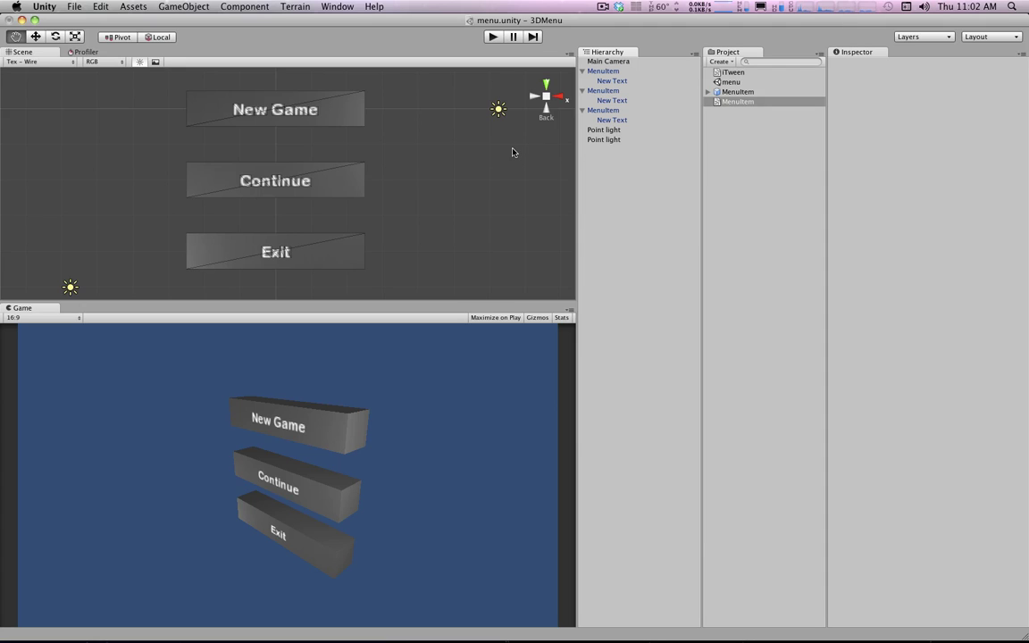
double_click(732, 102)
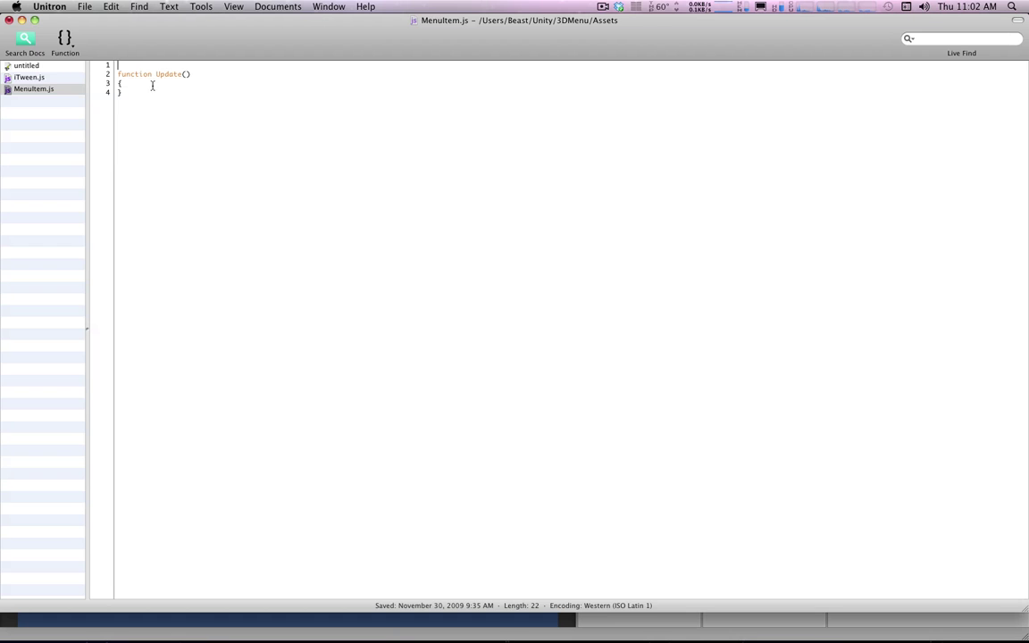